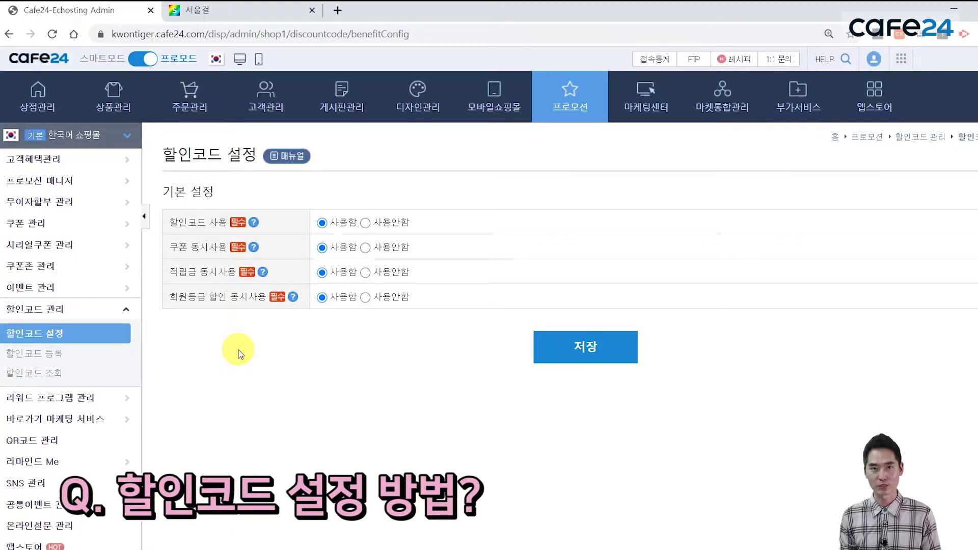
- Open the discount code settings page (할인코드 설정) in the promotion section
left_click(570, 99)
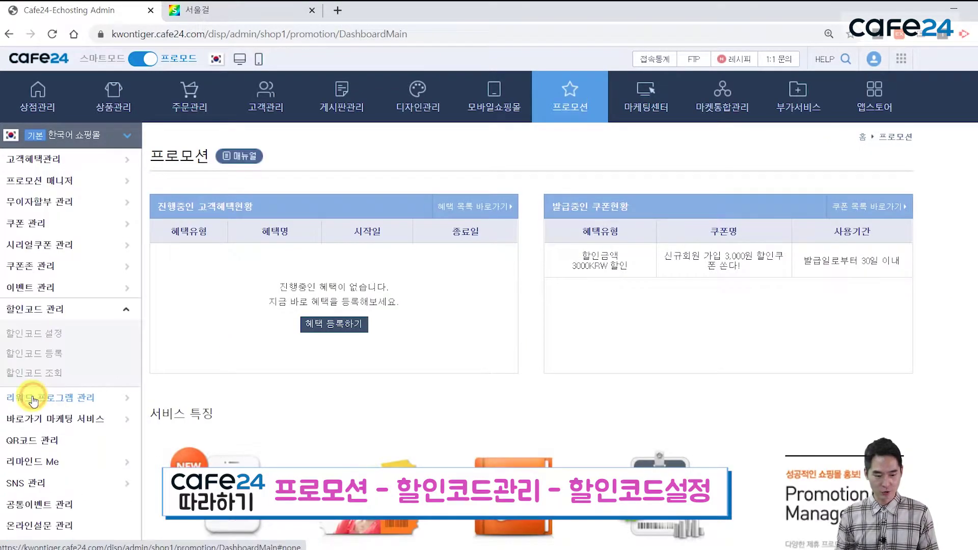
left_click(44, 337)
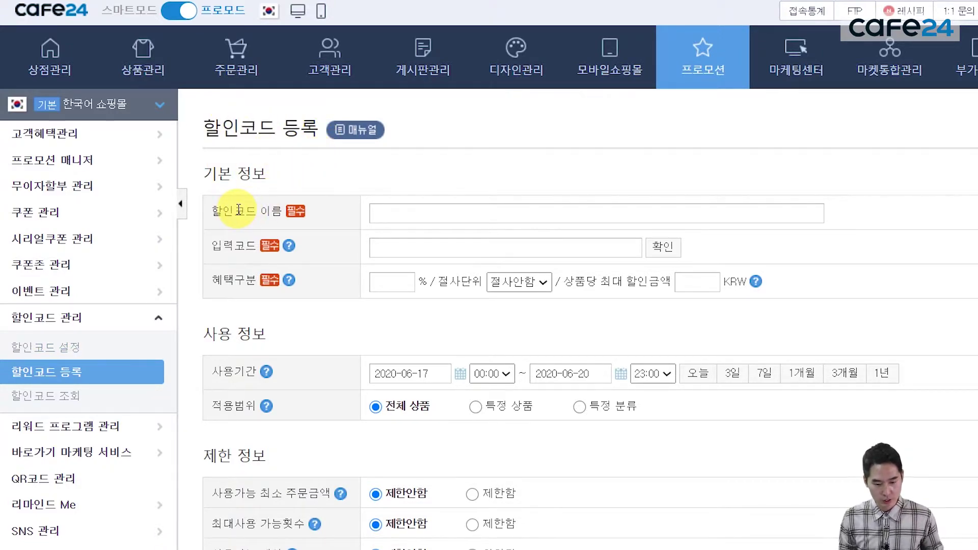
- Name the discount code "서울걸 Family Day, 10% 할인 이벤트", enter sg1 as its input code and check the code's availability
left_click(385, 218)
type("서울걸 Family Day, 10% 할인 이벤트")
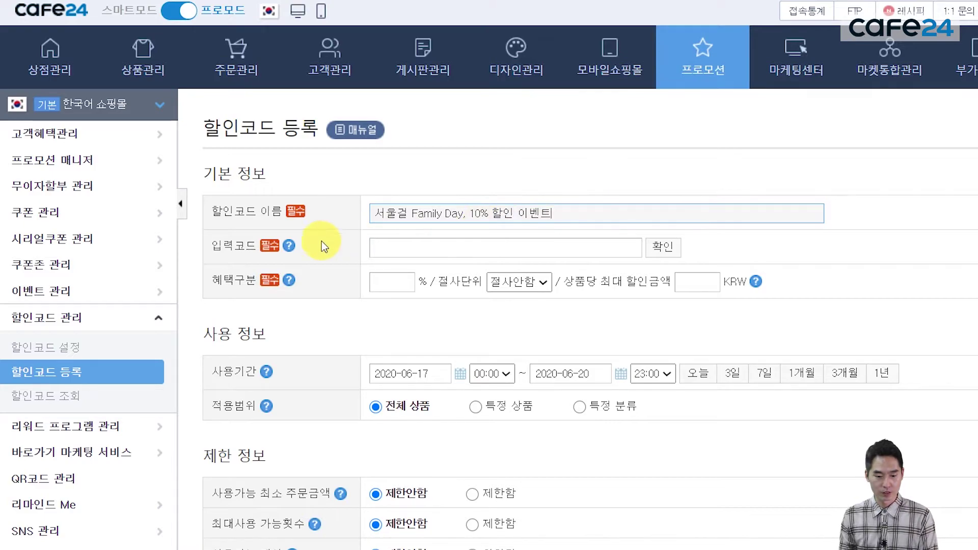
left_click(392, 252)
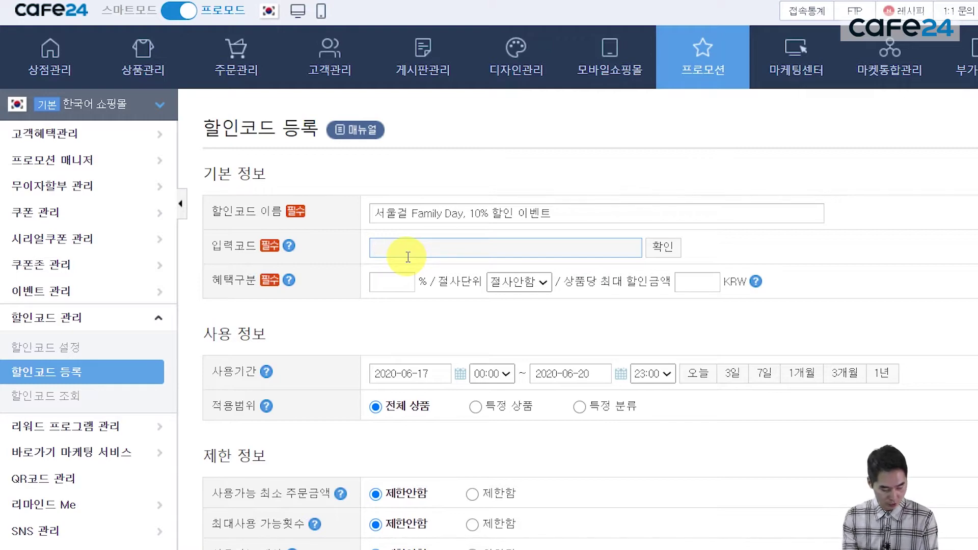
type("sg")
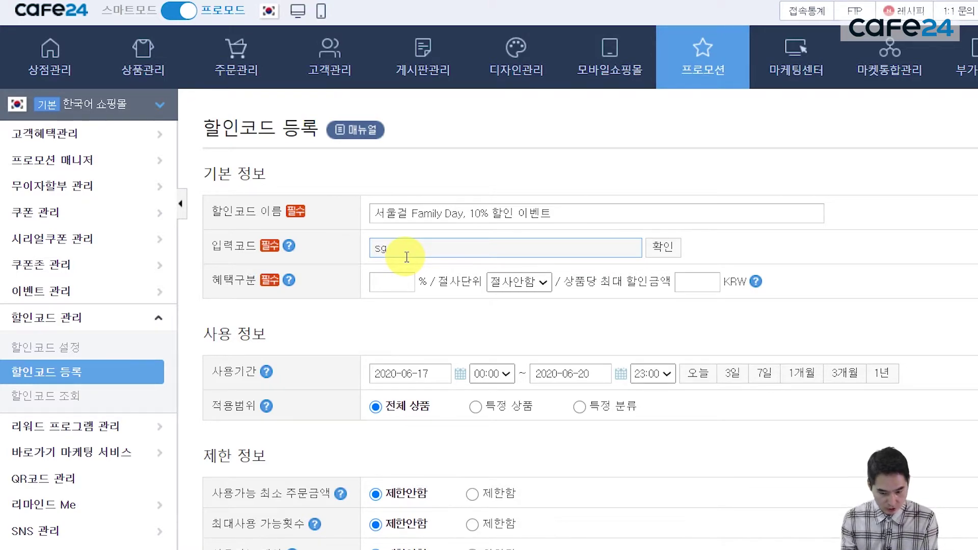
type("1")
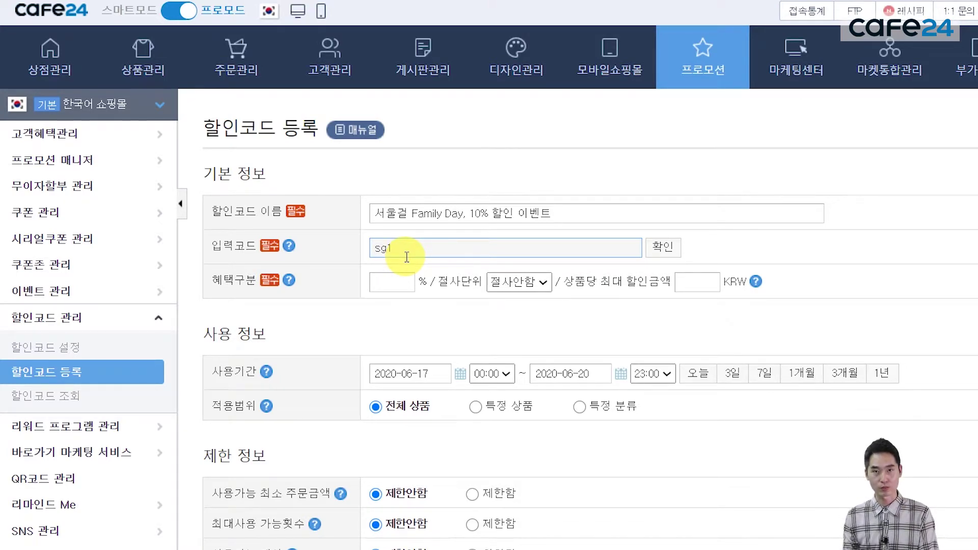
left_click(662, 247)
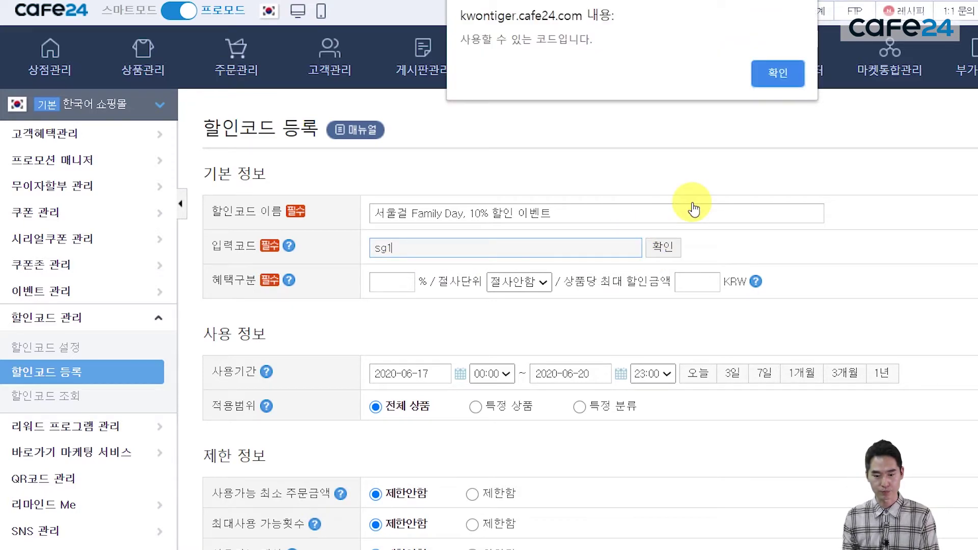
left_click(767, 75)
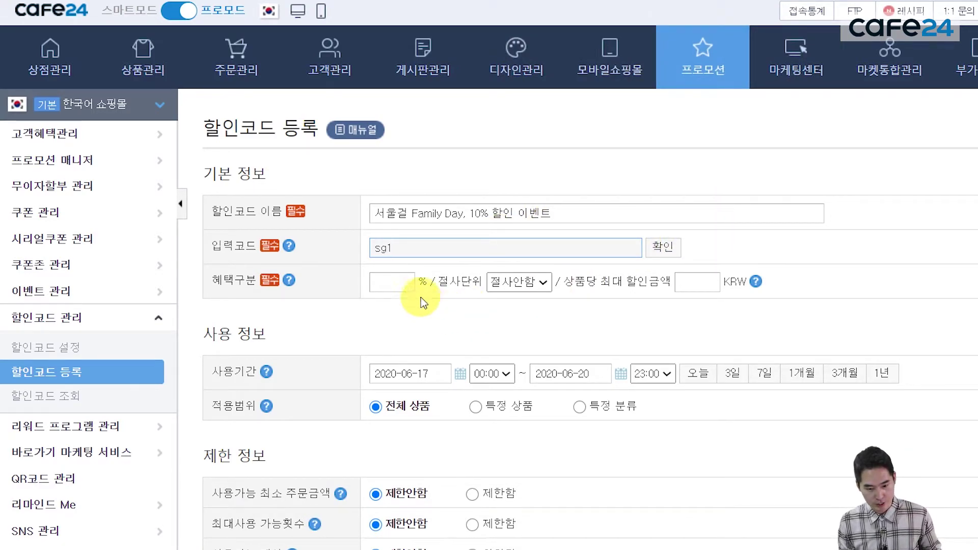
- Set the discount code's benefit to 10% and view the available rounding units
left_click(403, 288)
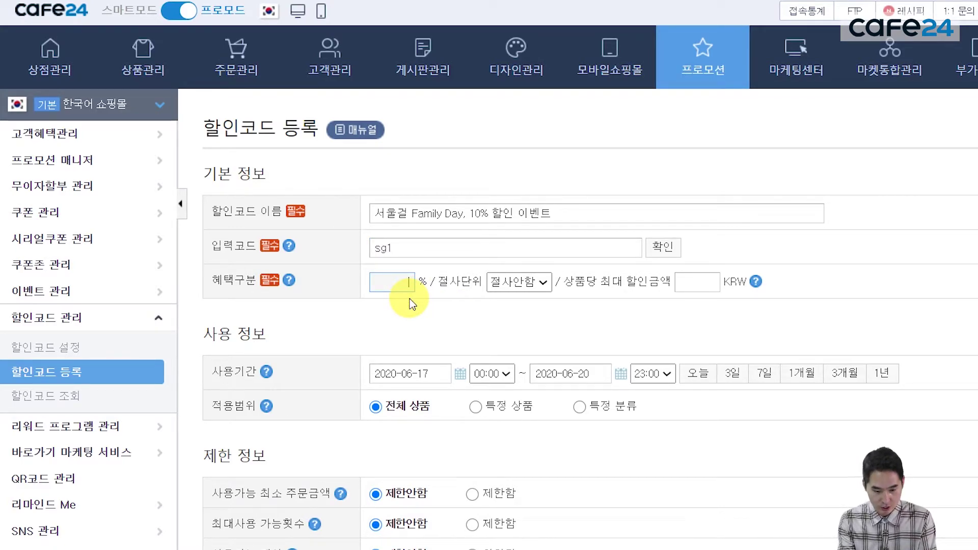
type("10")
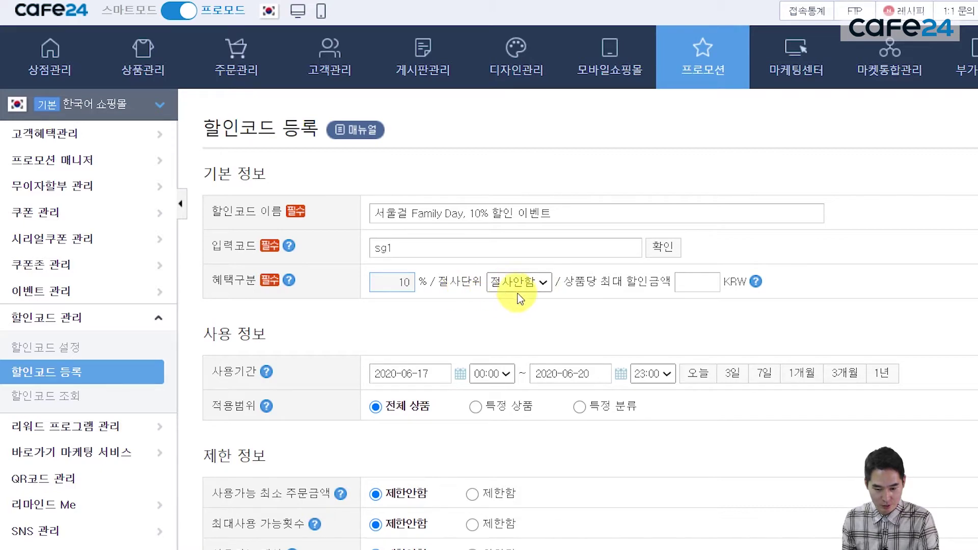
left_click(539, 286)
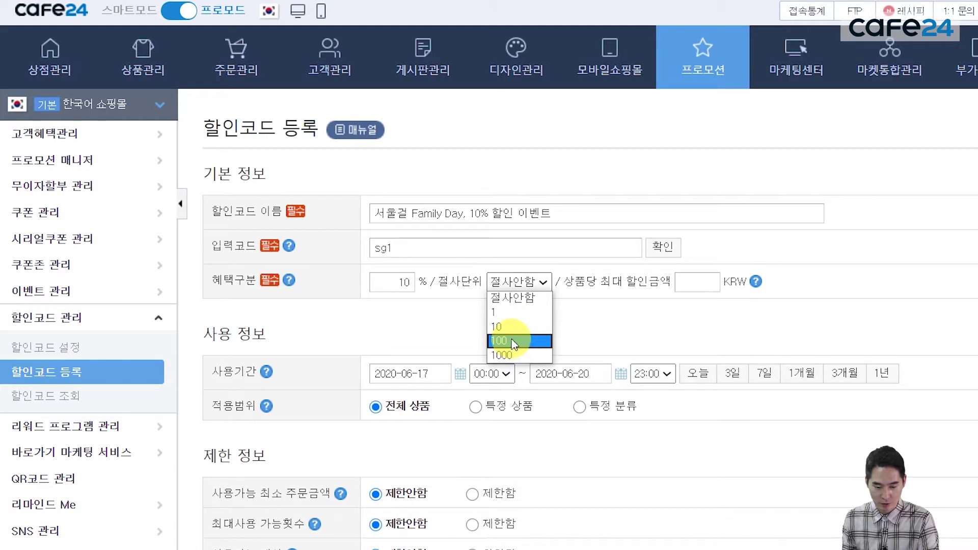
left_click(579, 321)
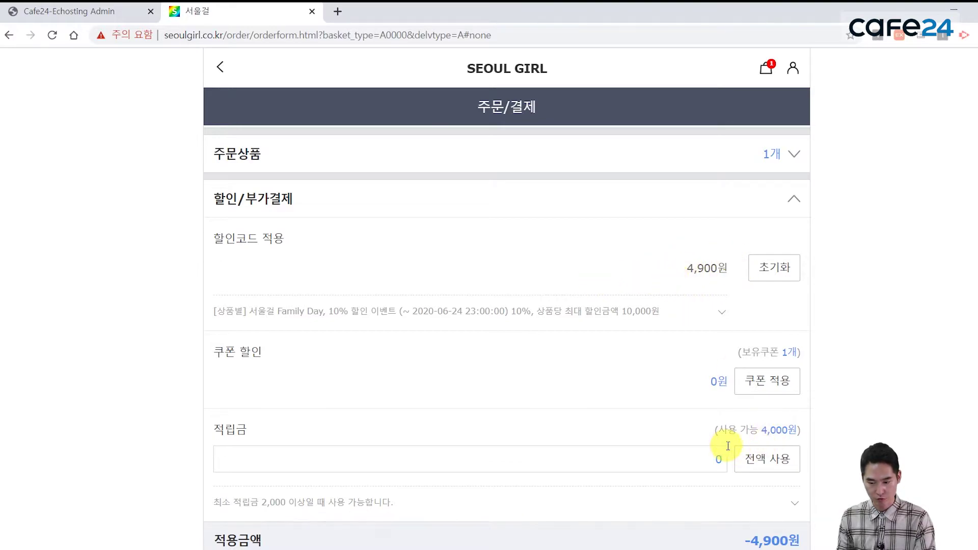
- On the SEOUL GIRL order page, examine the applied discount code and the payment summary
scroll(753, 456, "down", 1)
scroll(757, 459, "down", 3)
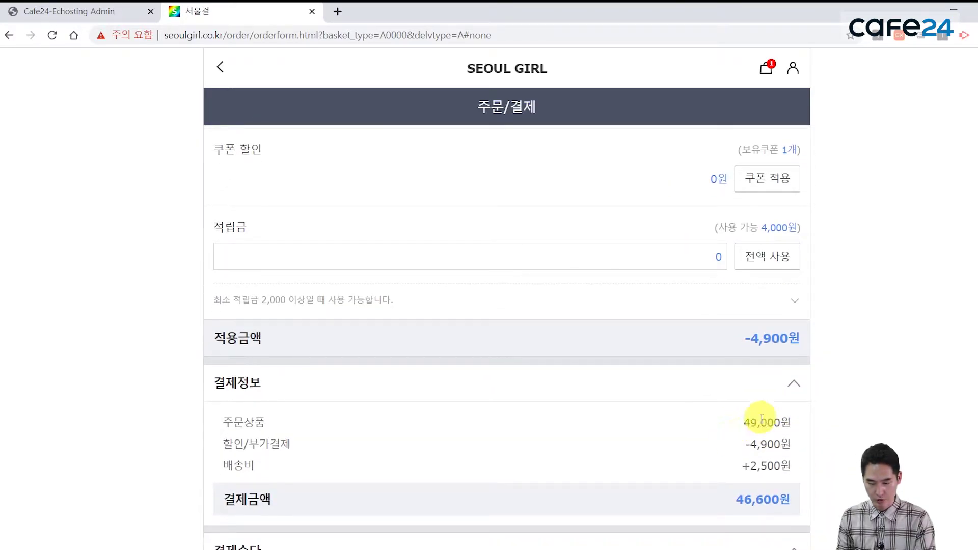
scroll(596, 334, "up", 3)
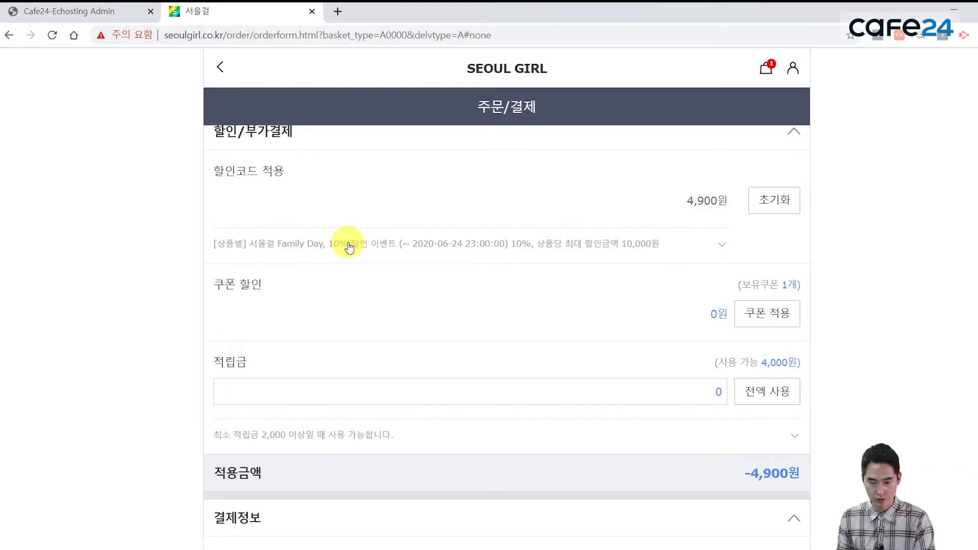
scroll(694, 258, "down", 4)
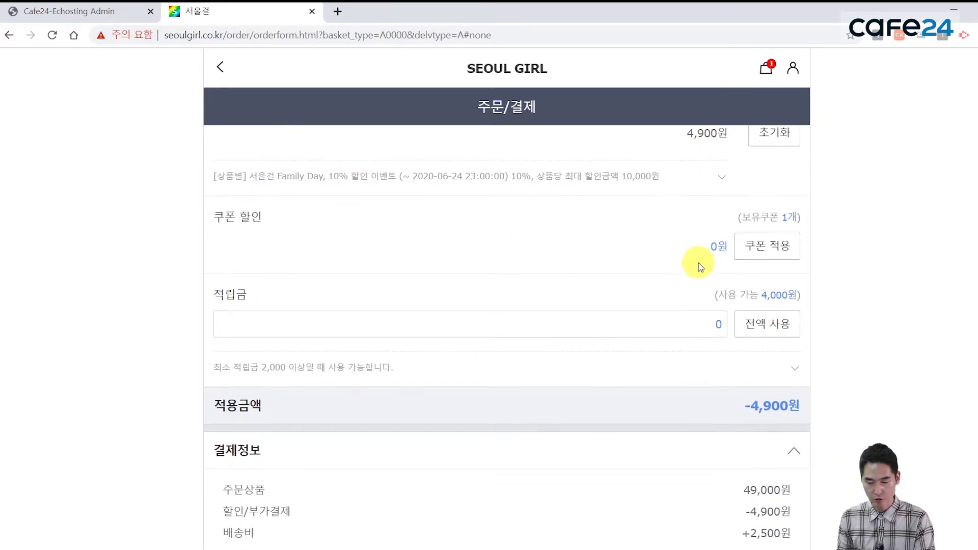
scroll(709, 295, "up", 4)
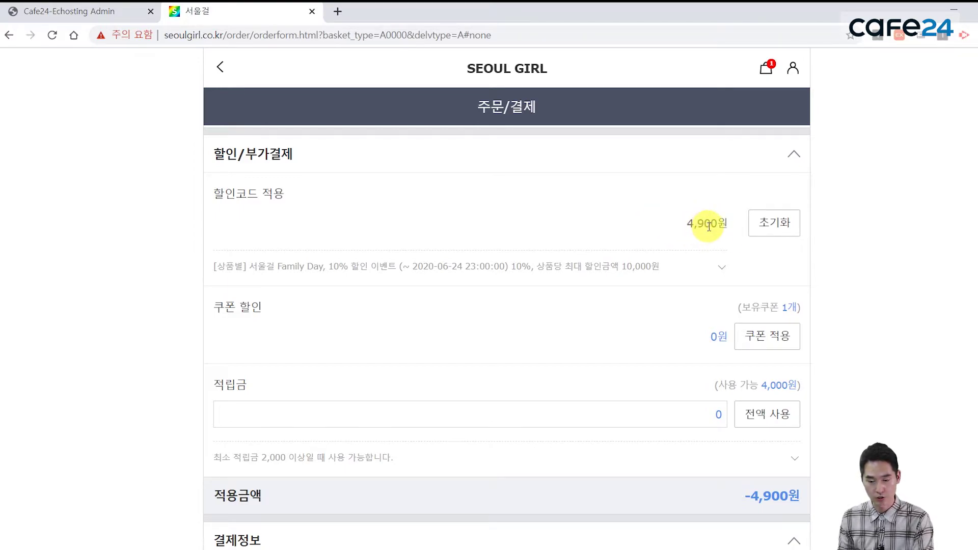
- Reset the discount code applied to the order and apply the code sg2 instead
left_click(775, 230)
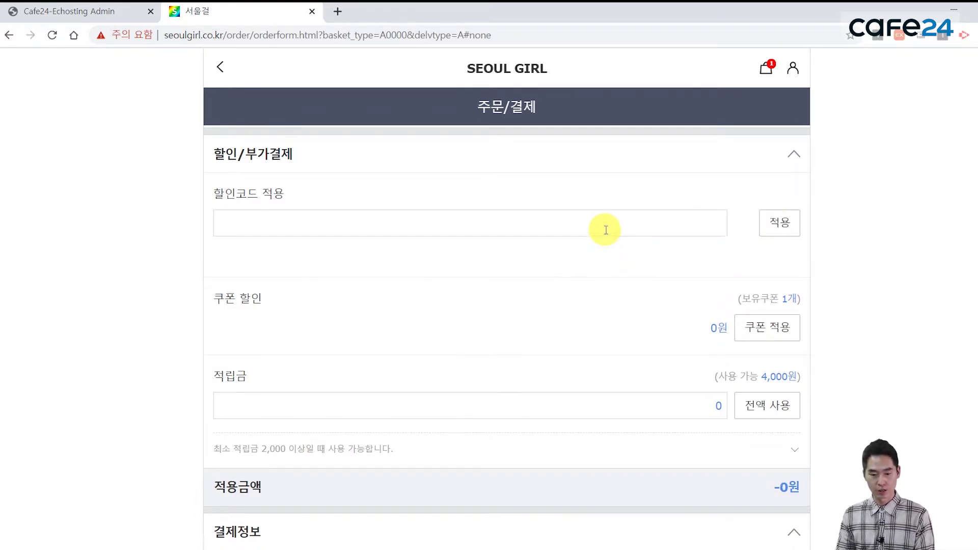
left_click(609, 227)
type("sg")
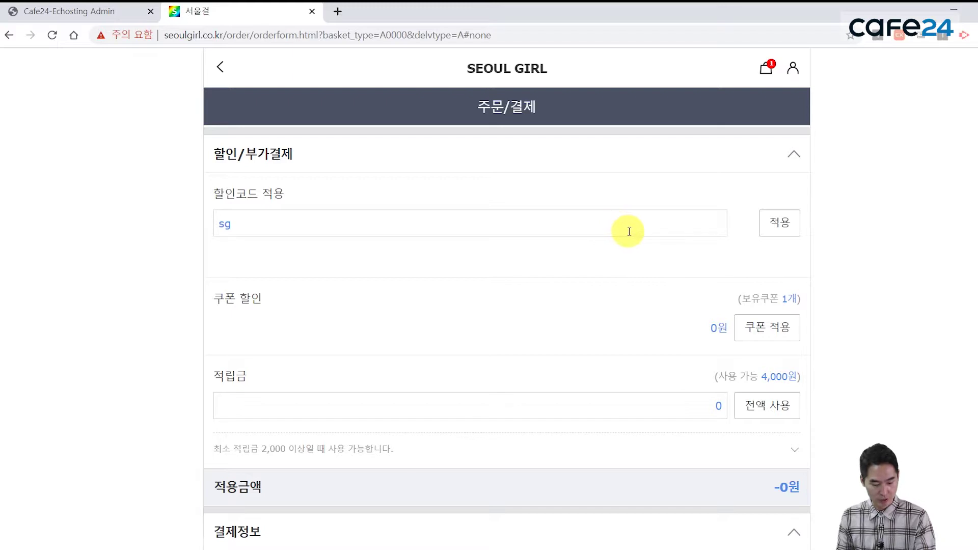
type("2")
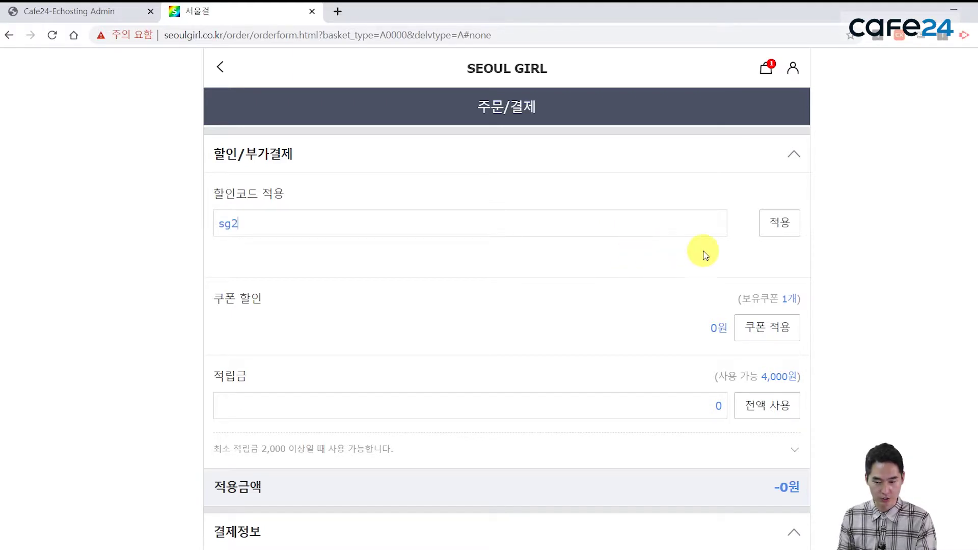
left_click(779, 224)
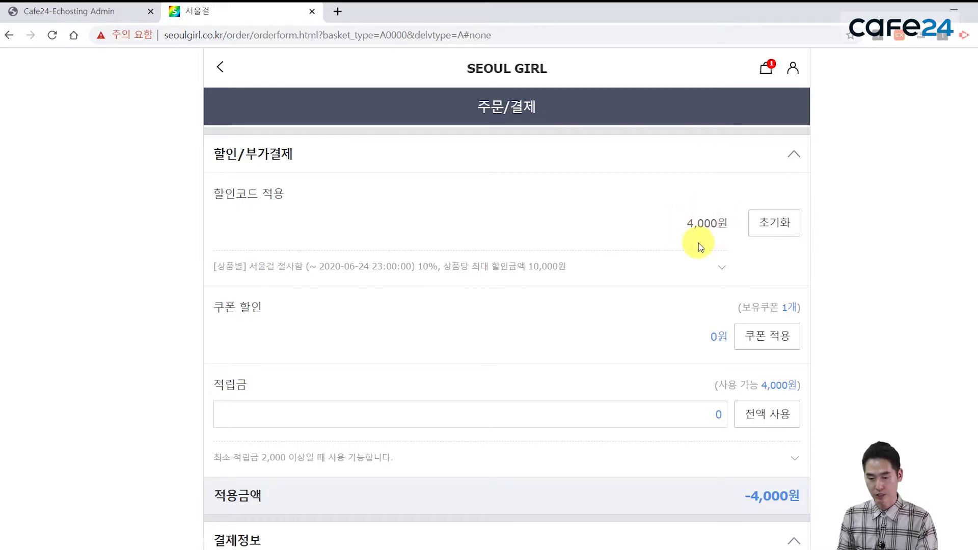
- Examine the discount amount and the payment total with code sg2 applied
scroll(698, 255, "down", 1)
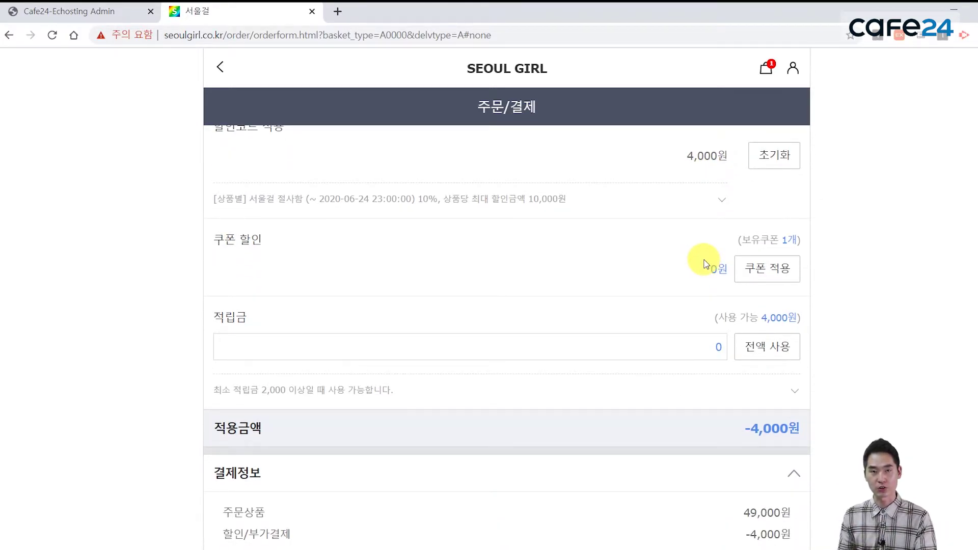
scroll(705, 263, "up", 1)
scroll(713, 275, "down", 2)
scroll(718, 305, "down", 1)
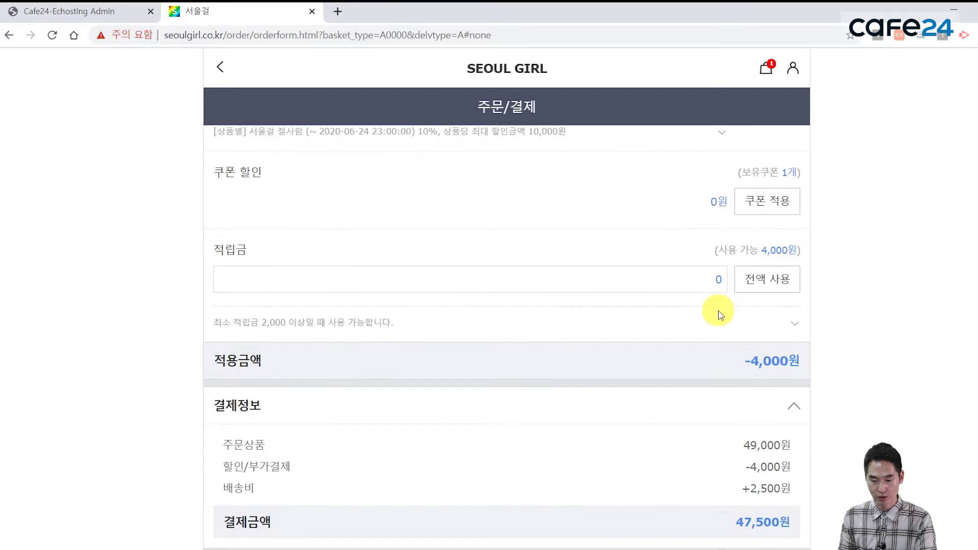
scroll(596, 351, "up", 2)
scroll(546, 341, "up", 1)
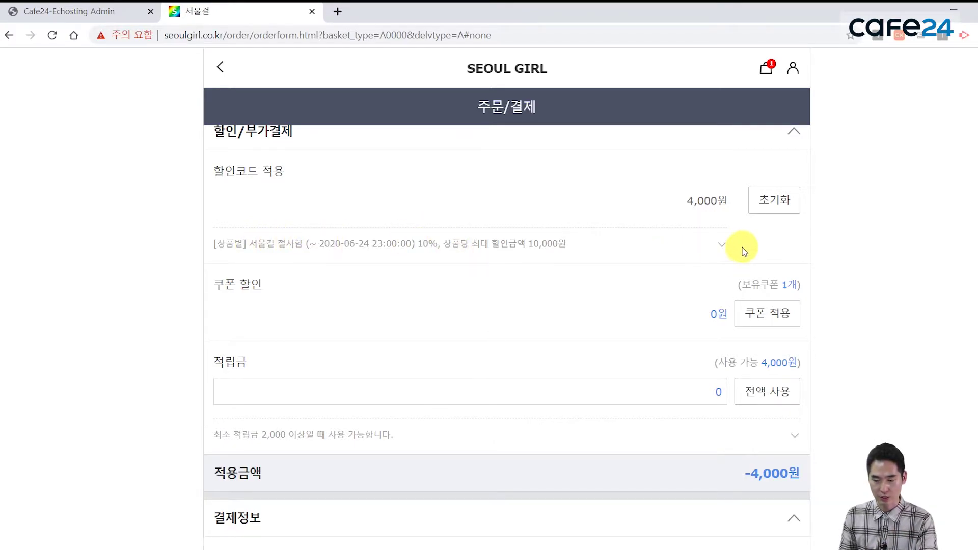
scroll(741, 246, "down", 3)
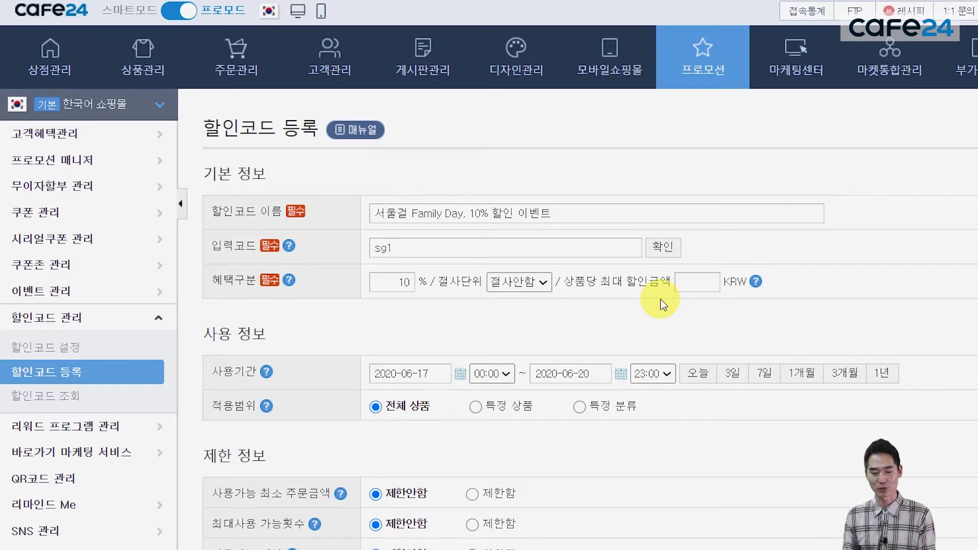
- In the discount code registration form, set the maximum discount amount per product to 10000 KRW
left_click(695, 281)
type("100")
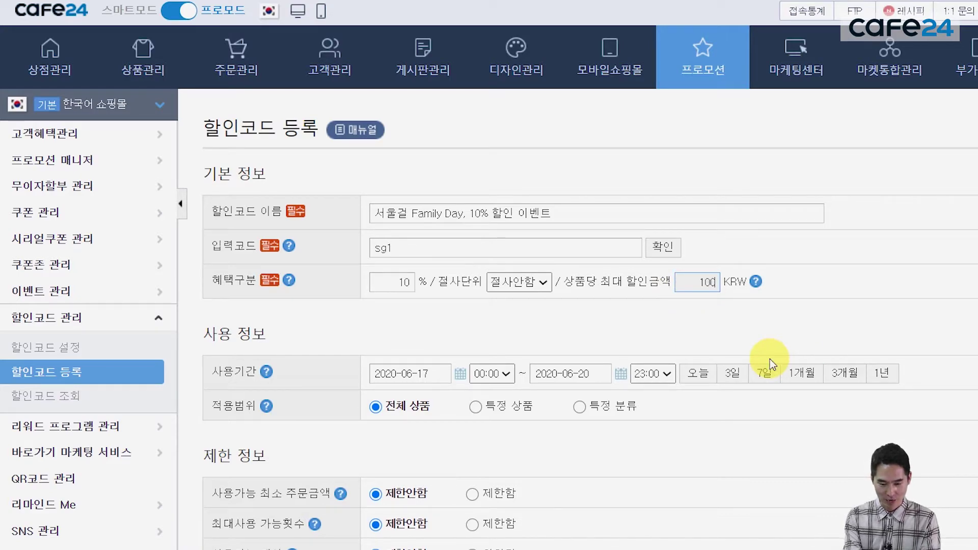
type("00")
left_click(705, 316)
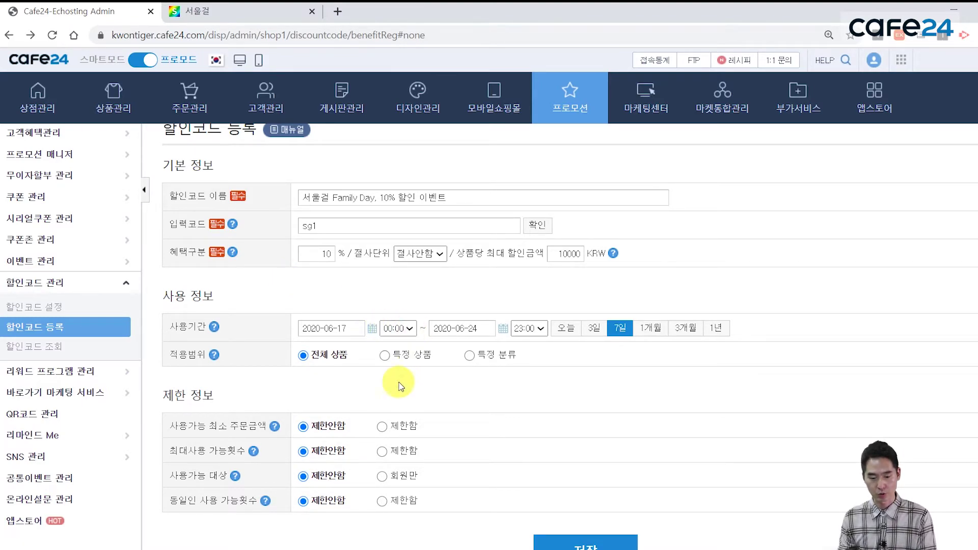
- Set the application scope to specific products (특정 상품), select the first four products in the product list, and close the list without adding them
left_click(385, 356)
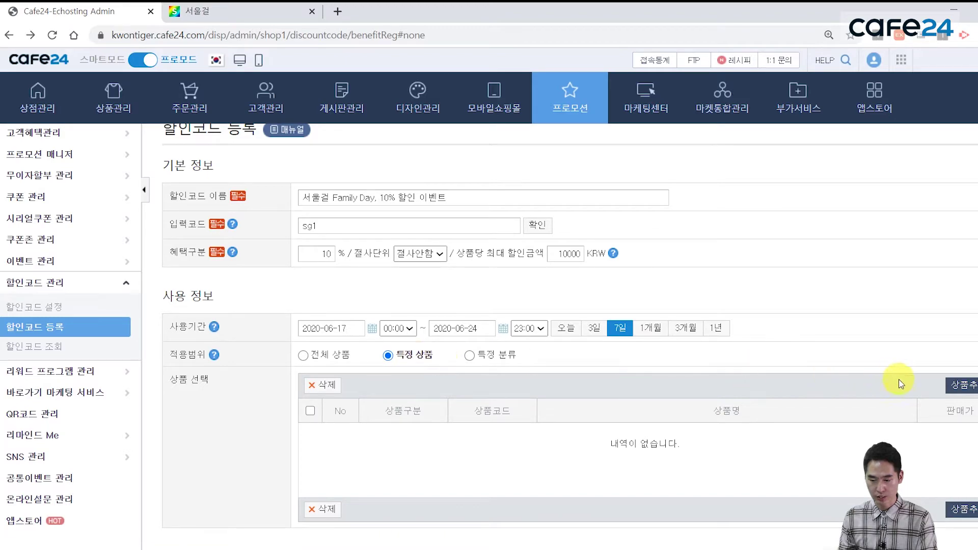
left_click(962, 385)
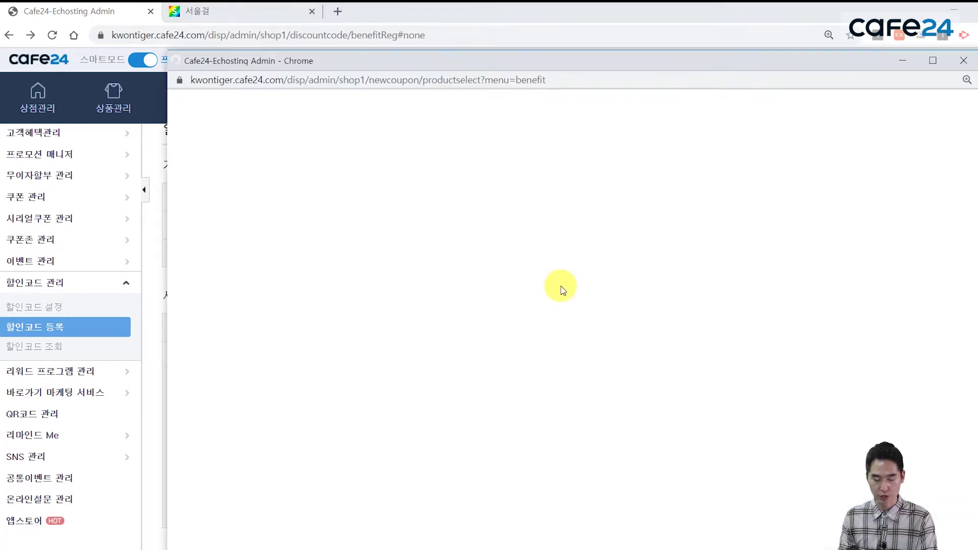
scroll(444, 324, "down", 1)
scroll(445, 326, "down", 1)
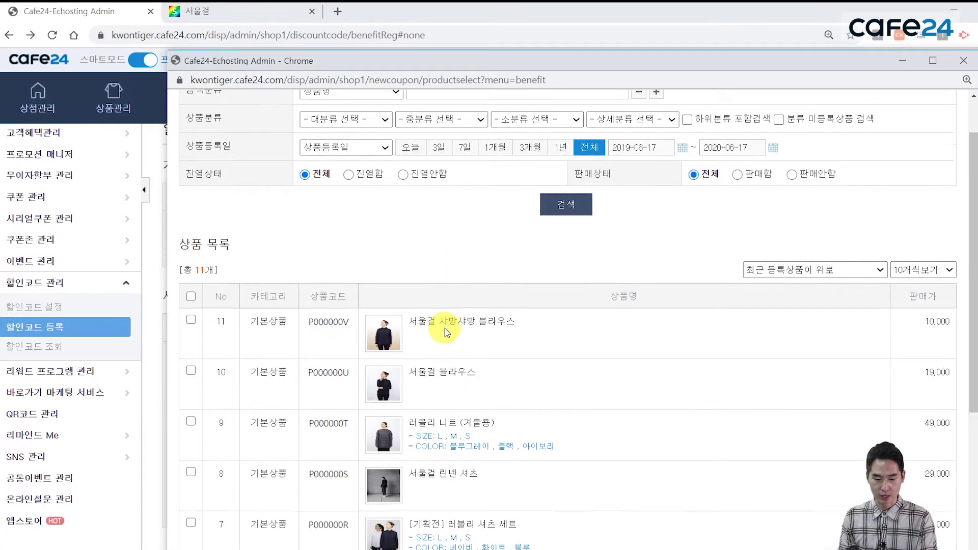
left_click(190, 310)
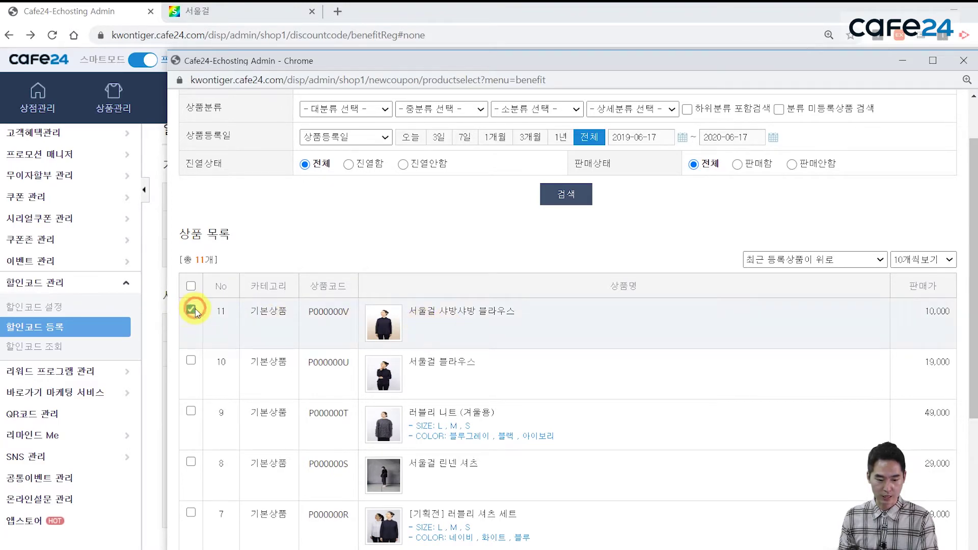
left_click(190, 360)
left_click(190, 411)
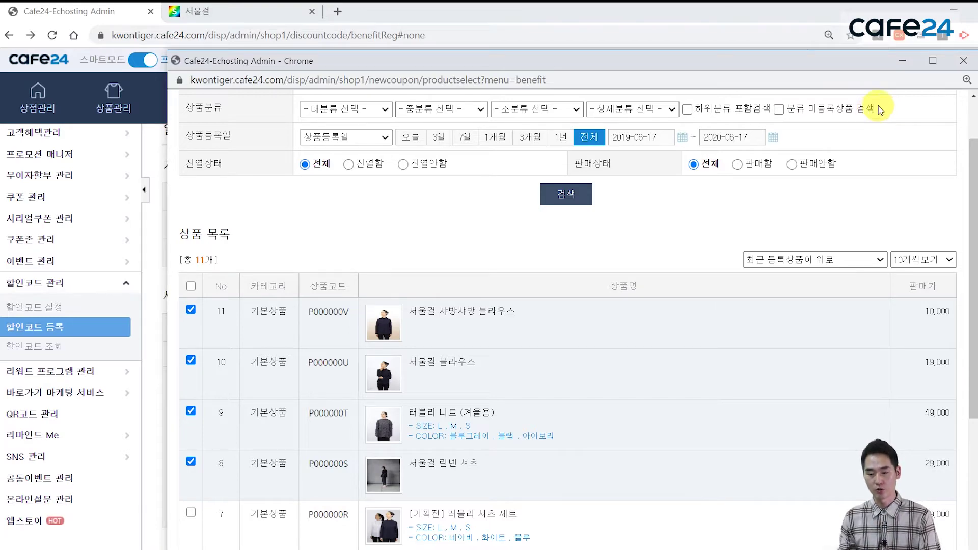
left_click(964, 67)
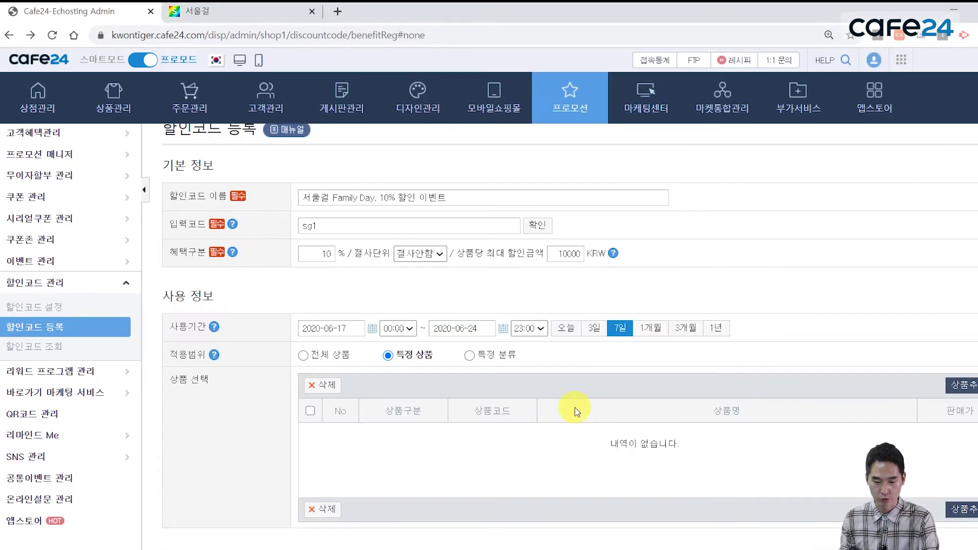
- Set the application scope to specific categories (특정 분류) and open the top-level category list (대분류선택) in the category selection
left_click(474, 355)
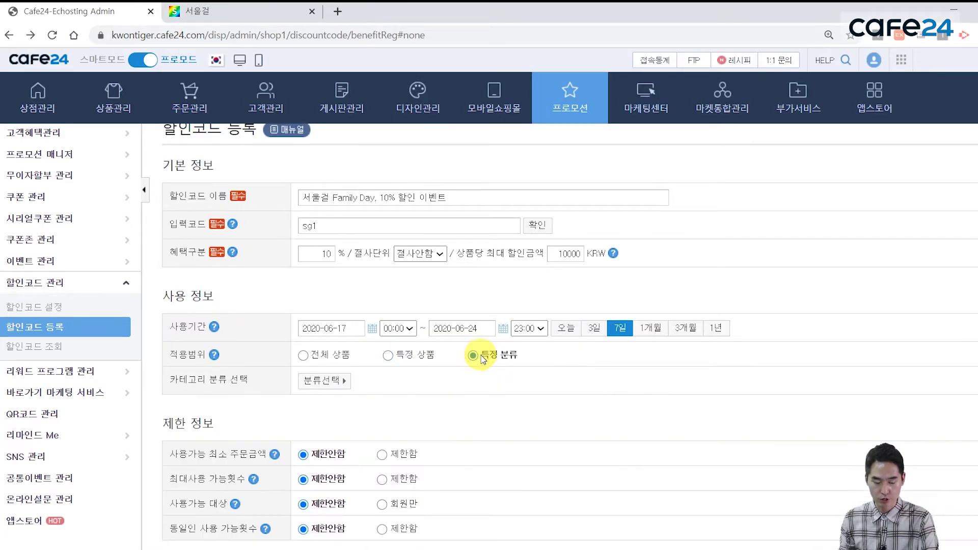
left_click(331, 388)
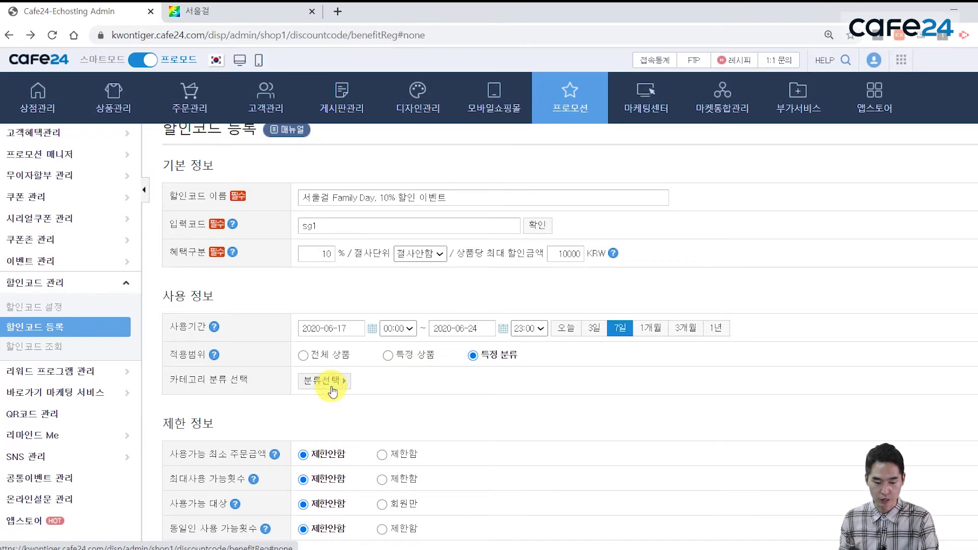
left_click(317, 214)
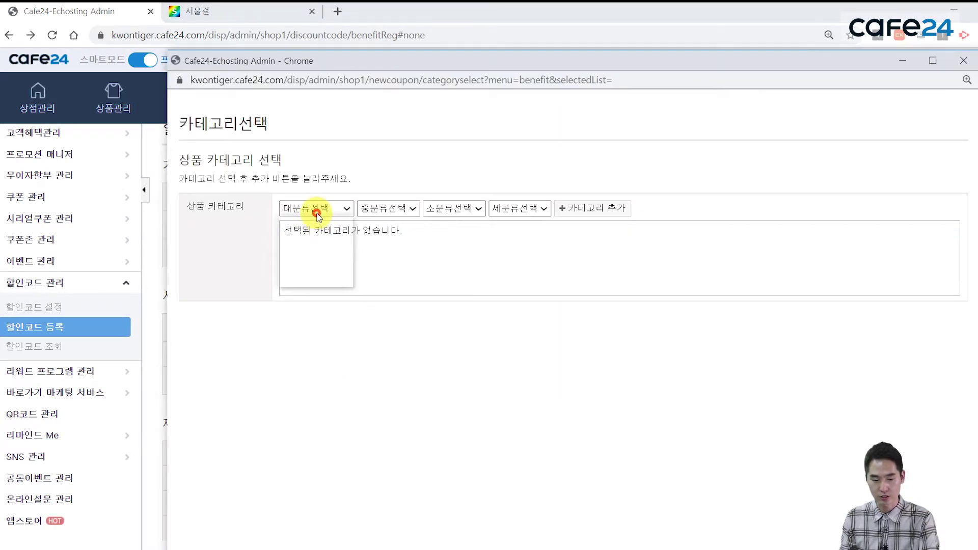
left_click(331, 230)
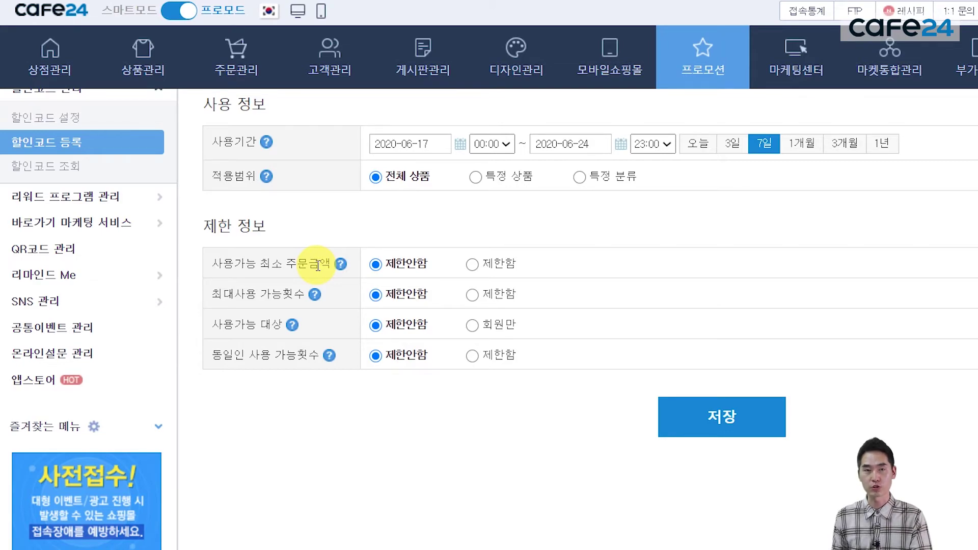
- Restrict the discount code to a minimum order amount of 10000 KRW and a maximum of 1000 uses
left_click(473, 264)
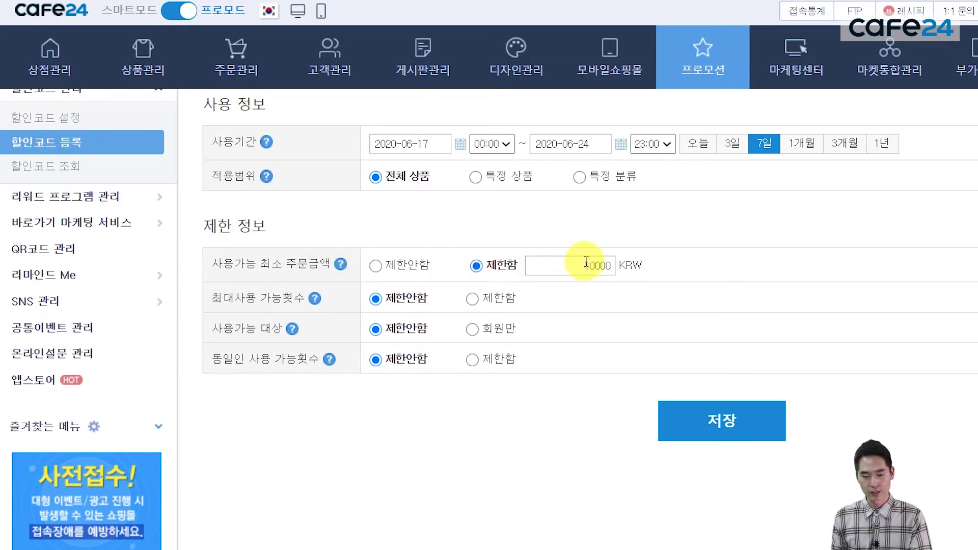
double_click(585, 263)
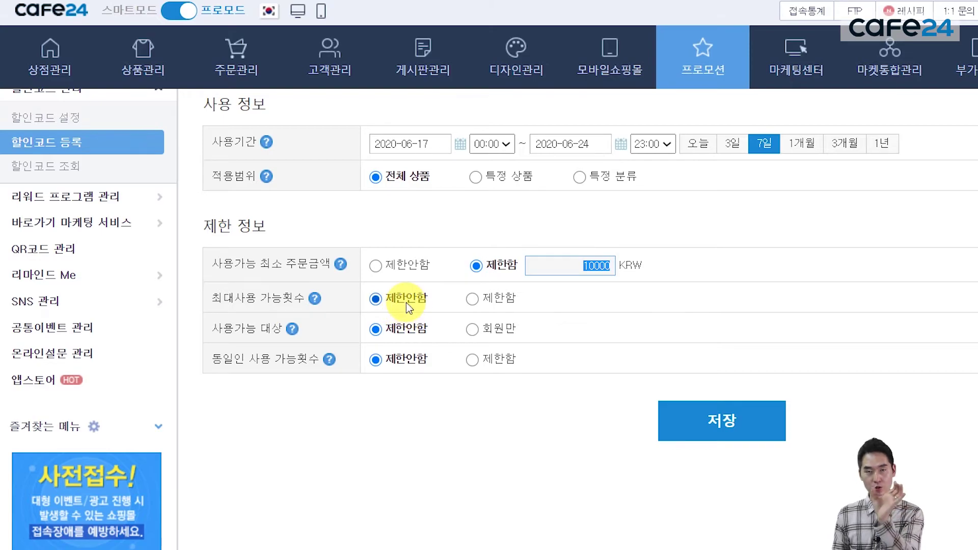
scroll(451, 349, "up", 5)
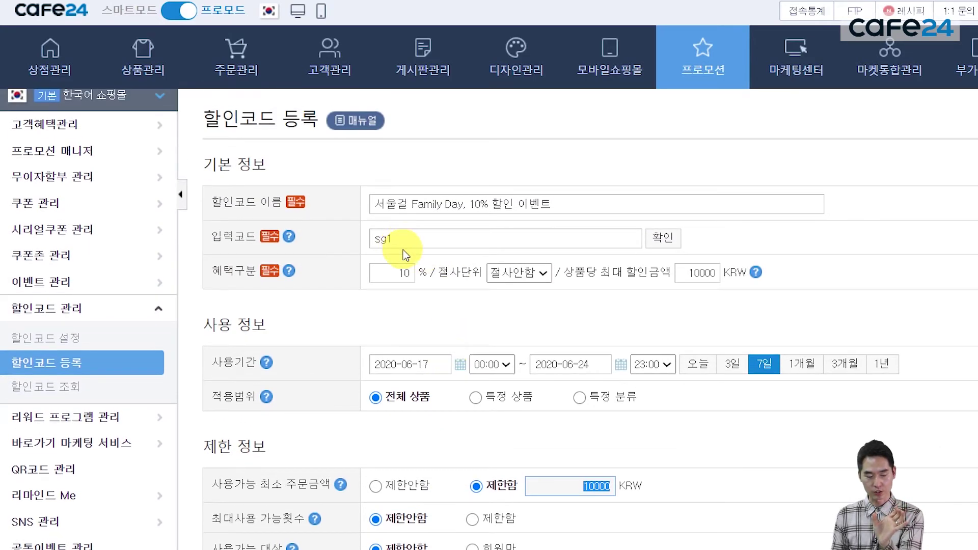
scroll(404, 251, "down", 2)
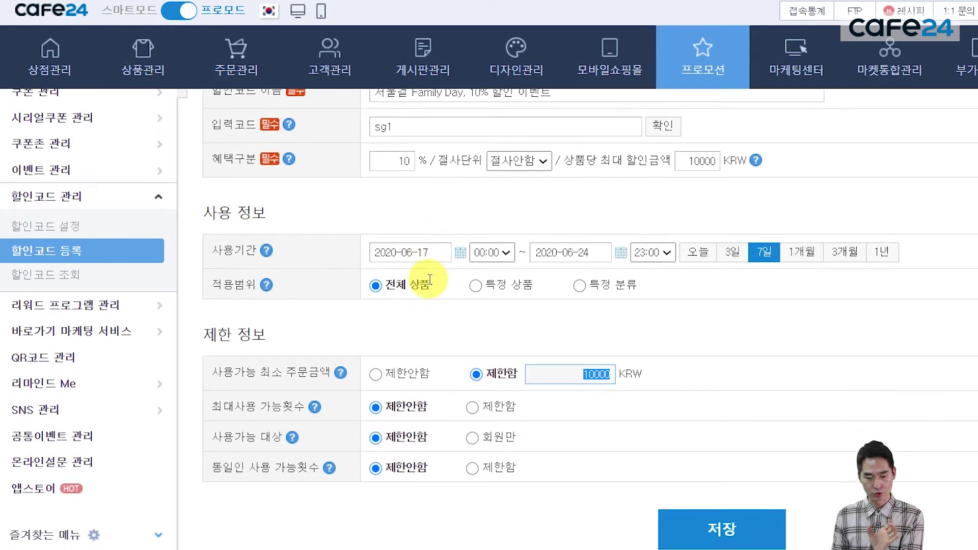
scroll(430, 279, "down", 1)
left_click(476, 383)
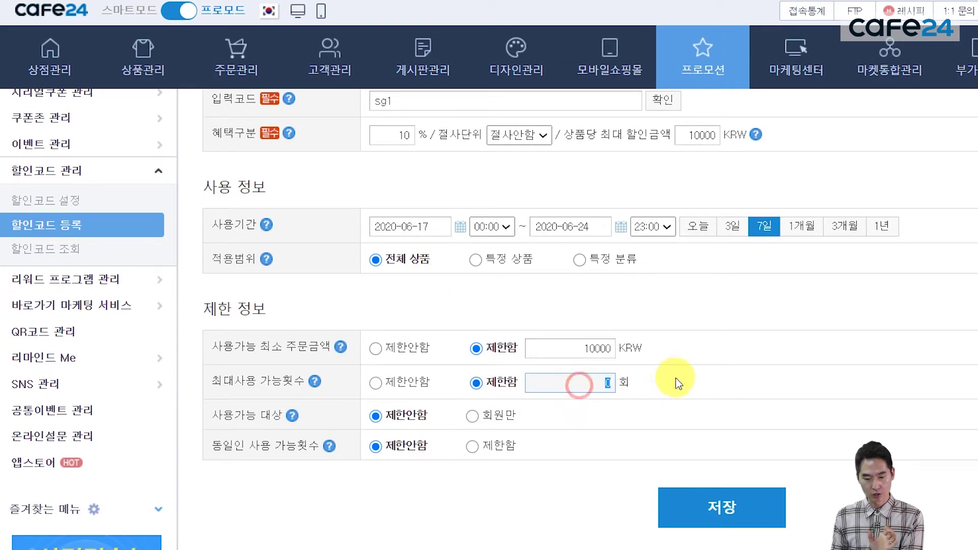
type("1000")
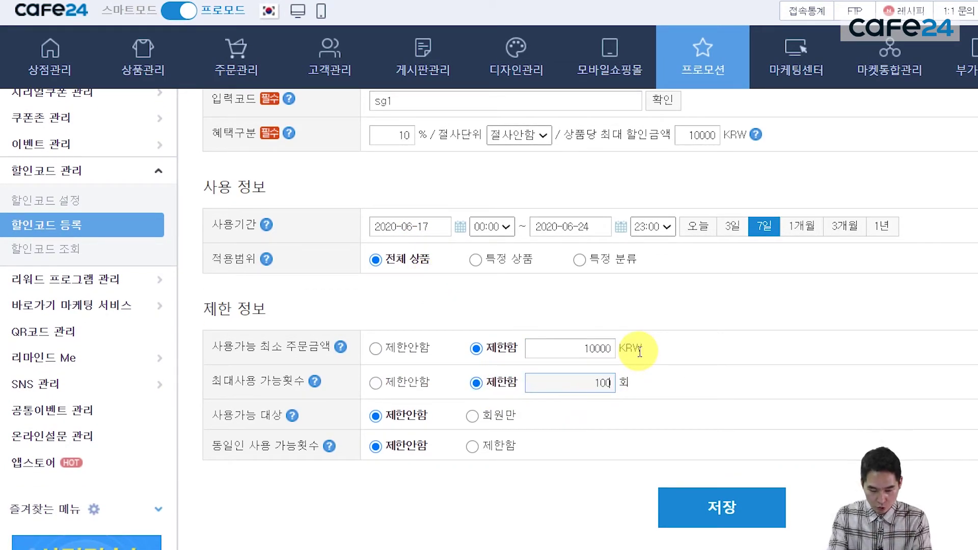
left_click(734, 412)
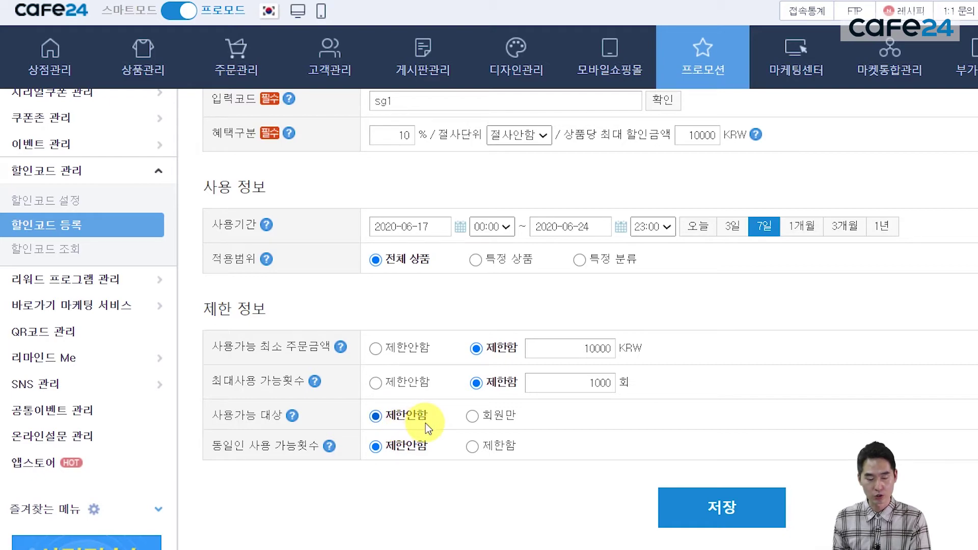
- Try members only (회원만) for the eligible users, return it to no restriction, and limit uses per person to 5
left_click(473, 417)
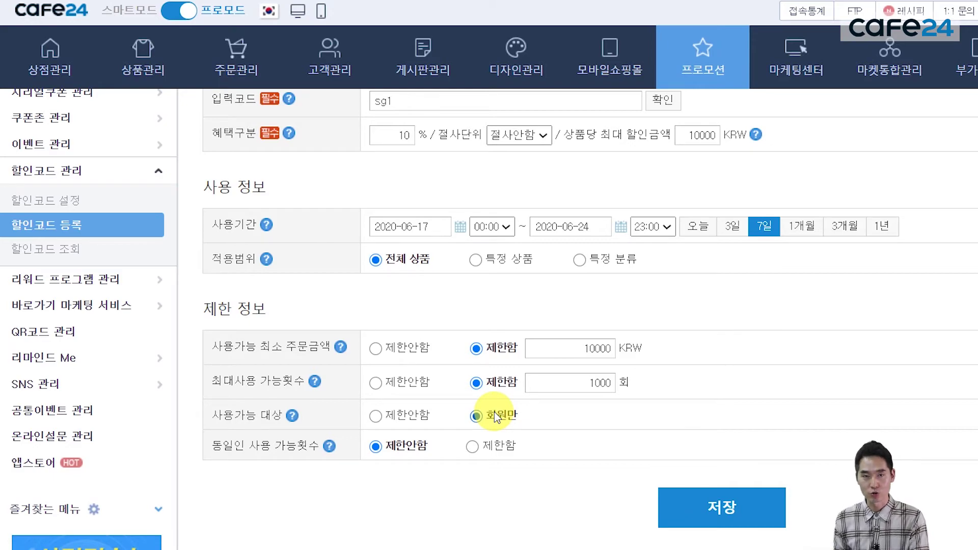
left_click(403, 415)
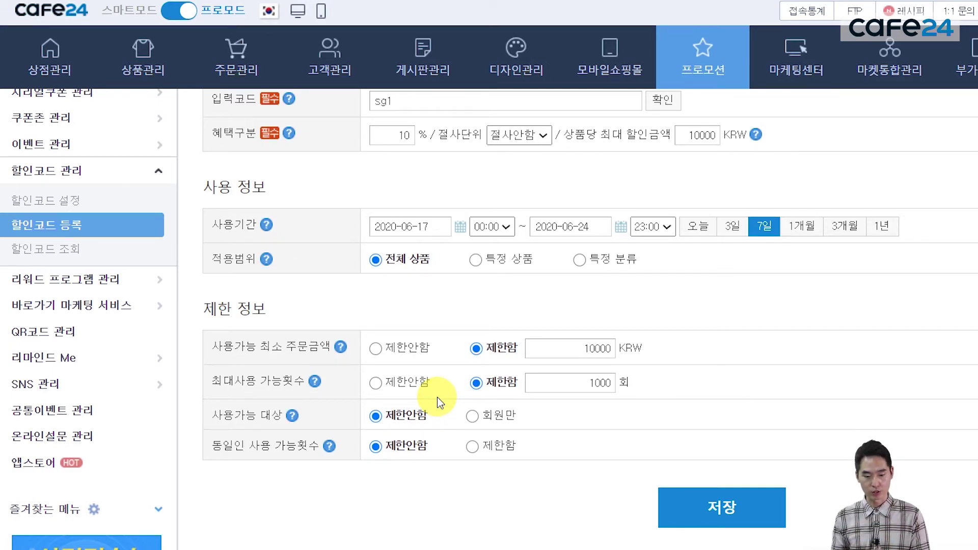
left_click(474, 447)
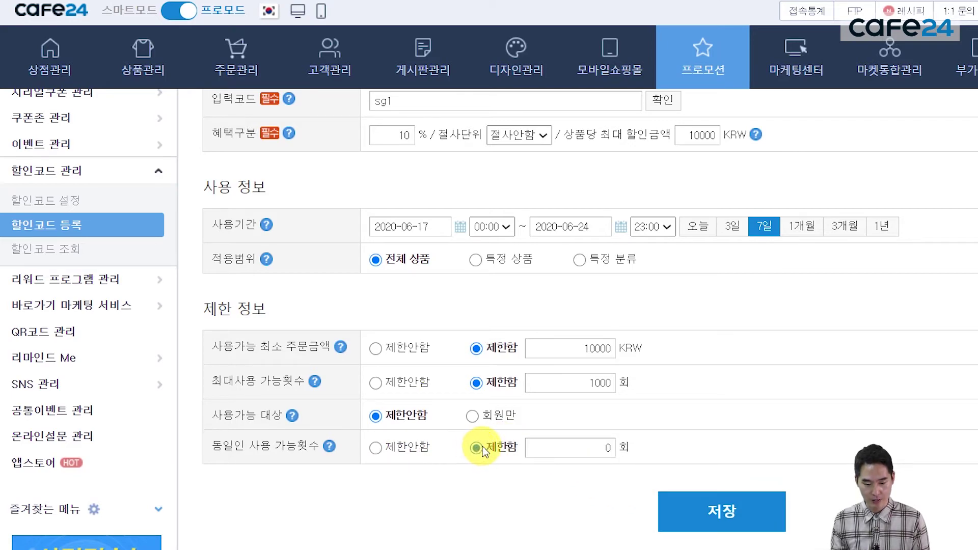
left_click(586, 447)
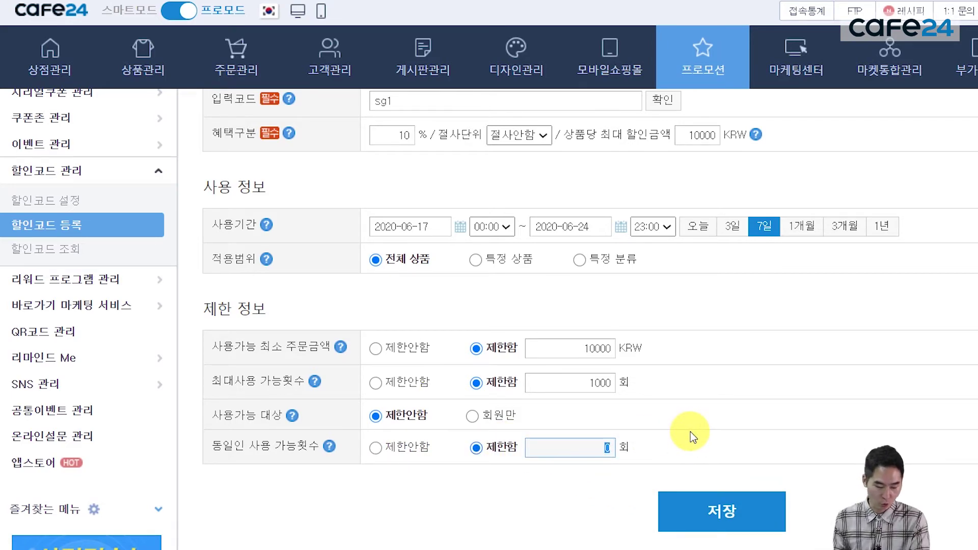
type("5")
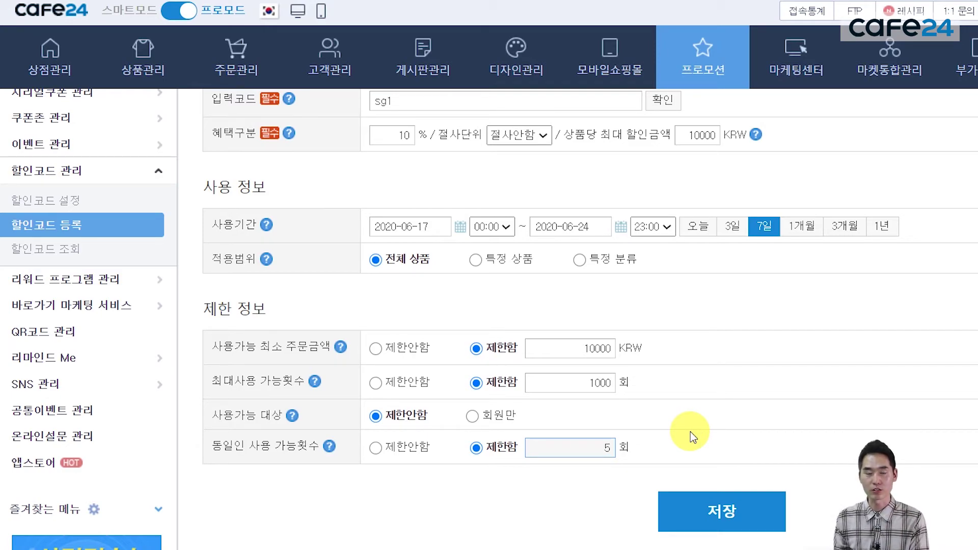
left_click(529, 473)
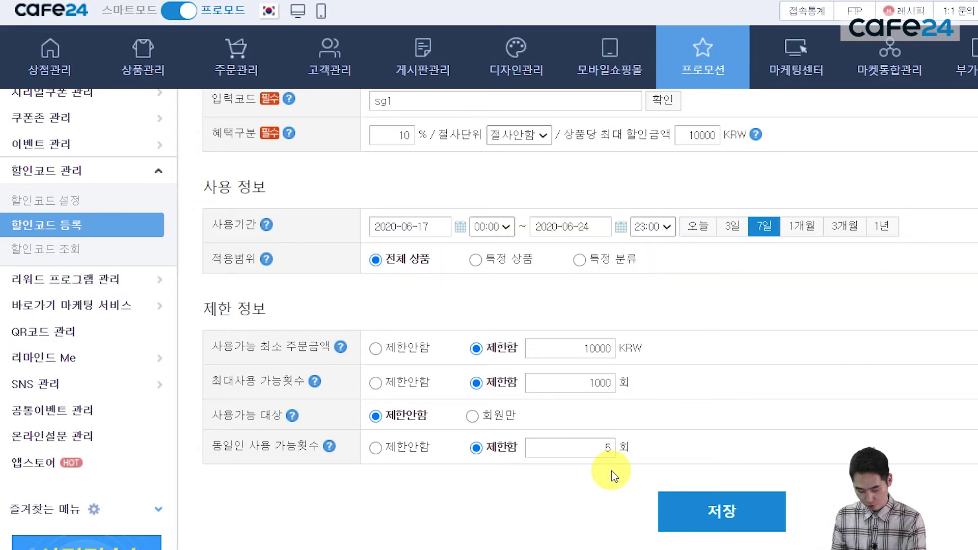
- Review the basic, usage and restriction settings entered in the discount code registration form
scroll(456, 250, "up", 1)
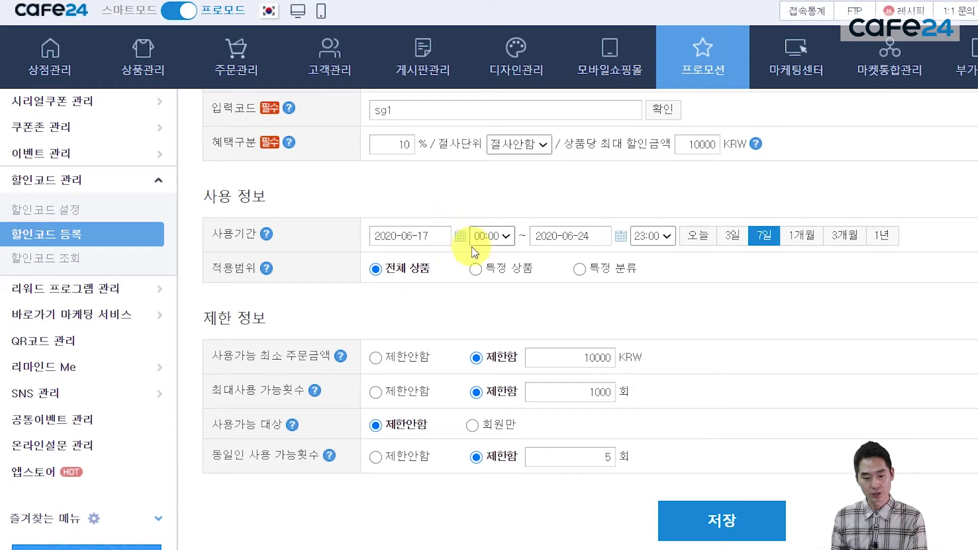
scroll(472, 247, "up", 3)
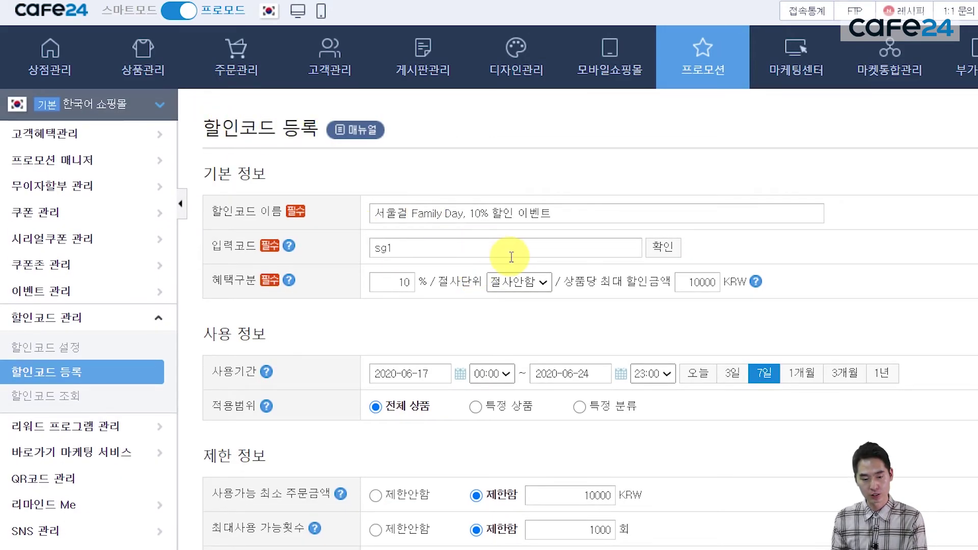
scroll(511, 254, "down", 3)
scroll(514, 267, "down", 1)
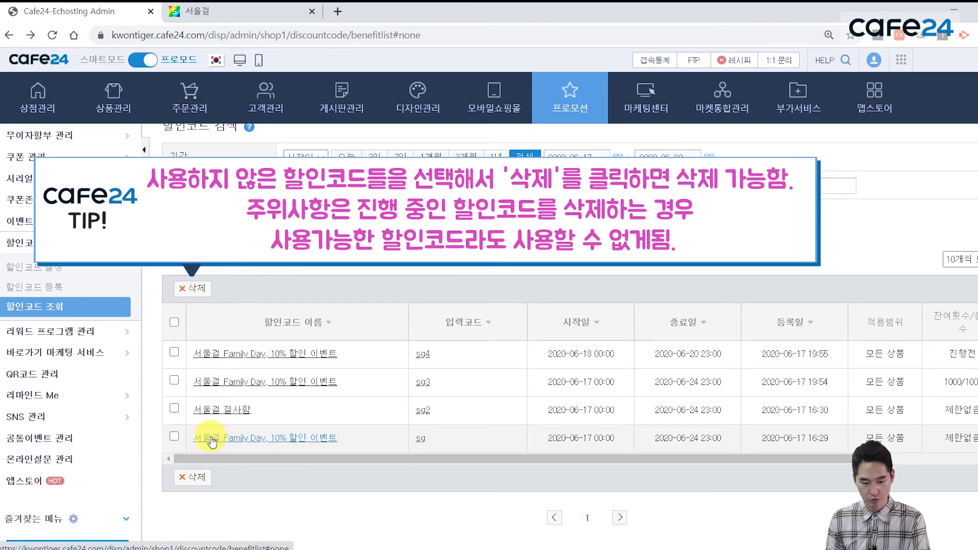
- Copy the discount code sg from the discount code list into a registration form and review its copied settings
left_click_drag(293, 459, 430, 461)
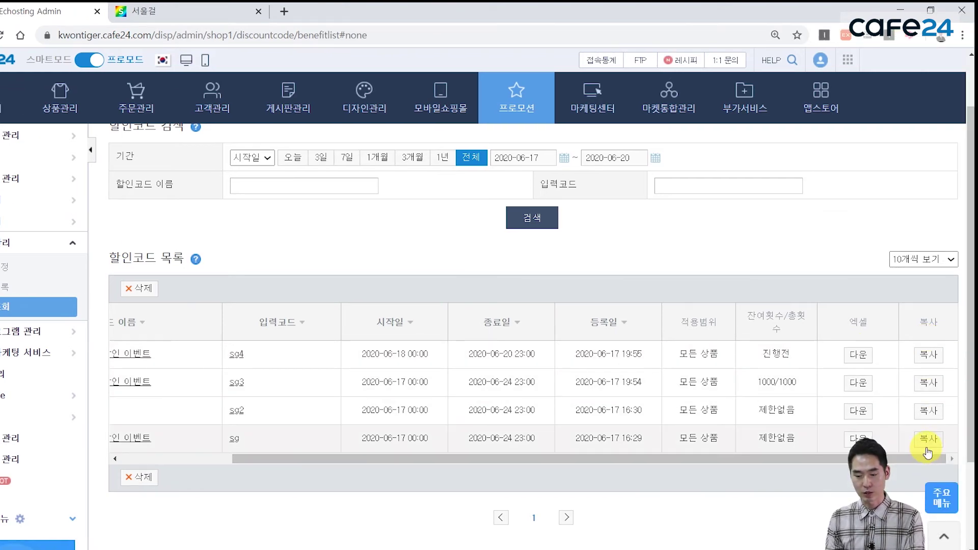
left_click_drag(438, 457, 541, 469)
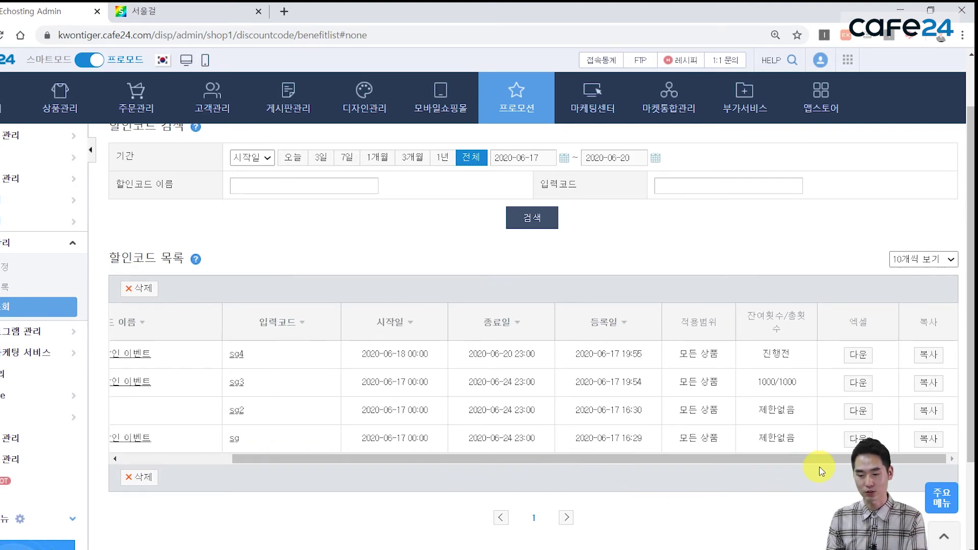
left_click(922, 440)
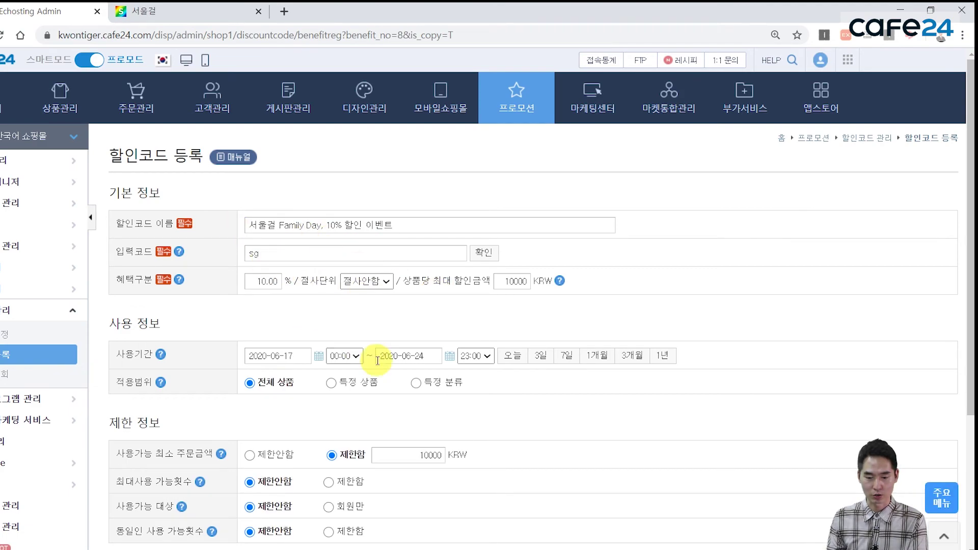
scroll(473, 438, "down", 1)
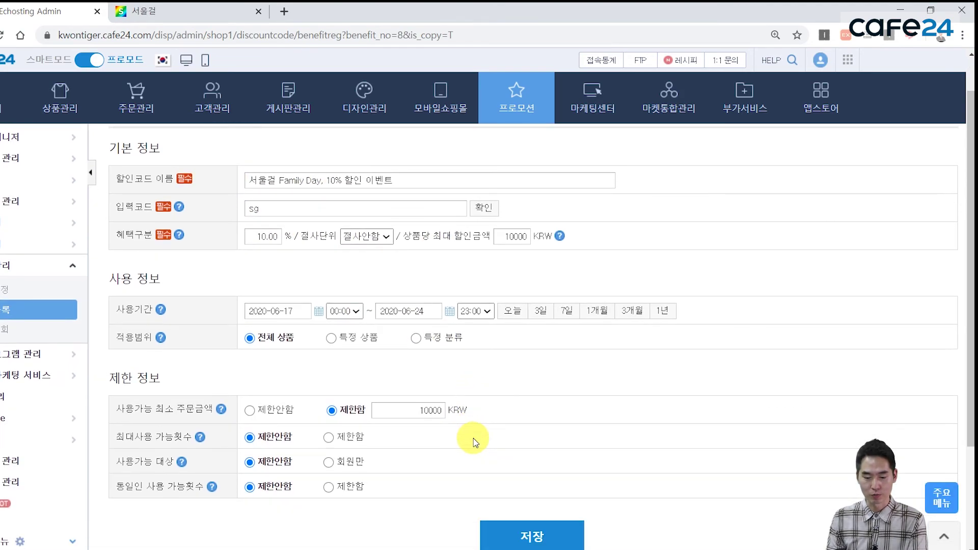
scroll(477, 447, "up", 1)
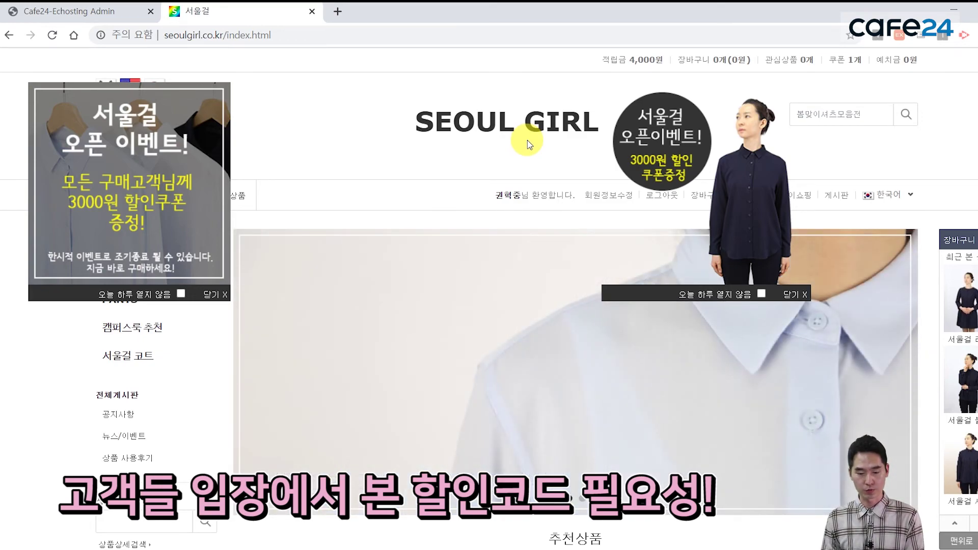
- In the SEOUL GIRL storefront, open the recommended product 서울걸 러블리 원피스
scroll(527, 139, "down", 5)
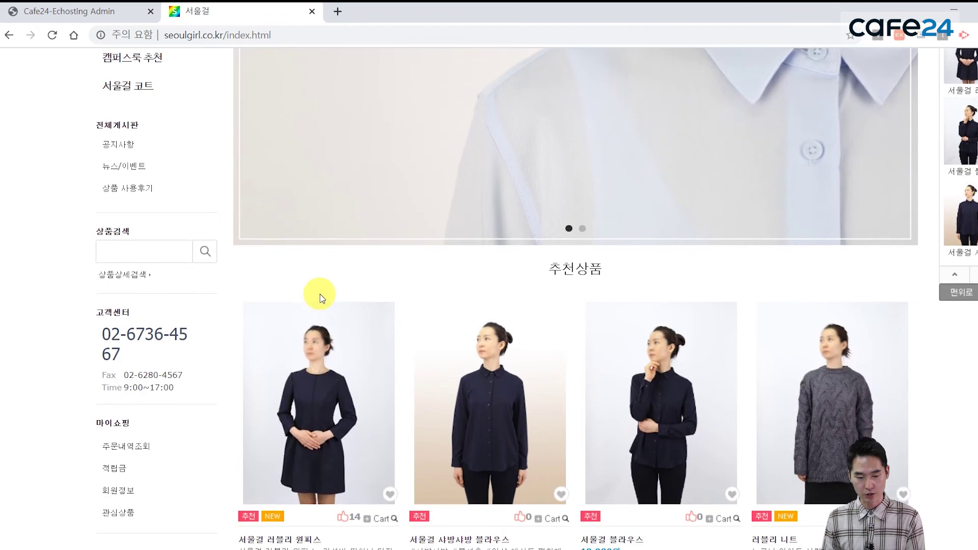
scroll(322, 306, "down", 2)
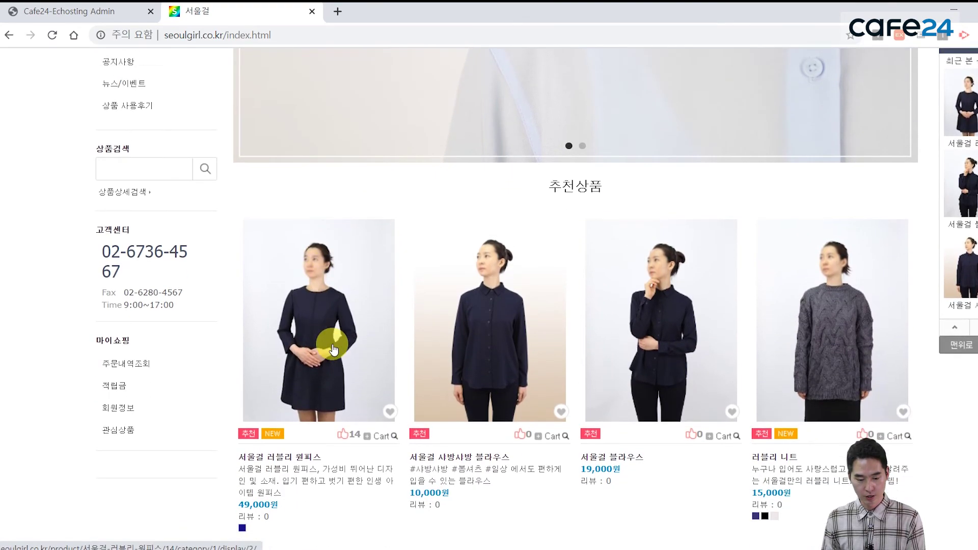
left_click(325, 313)
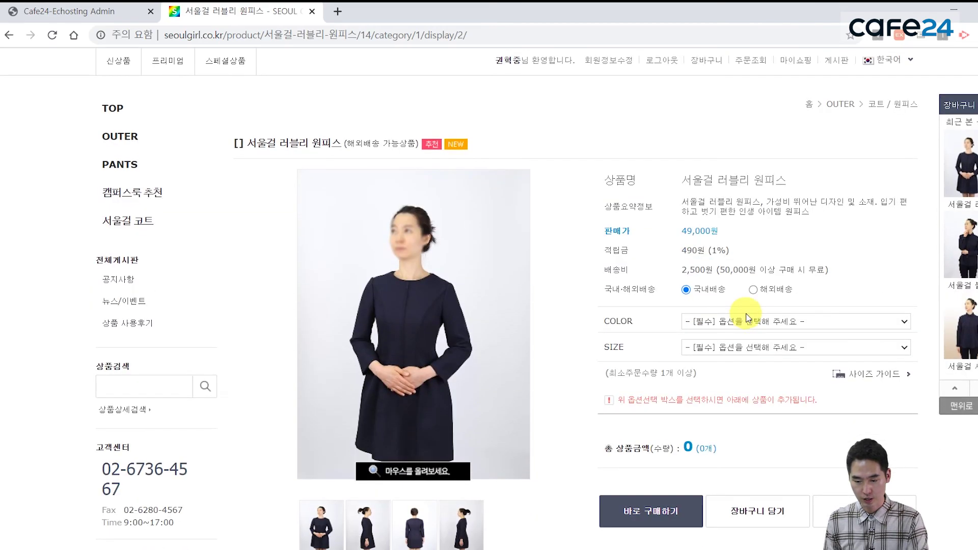
- Choose color NAVY and size M for the dress and proceed directly to its order form
left_click(745, 320)
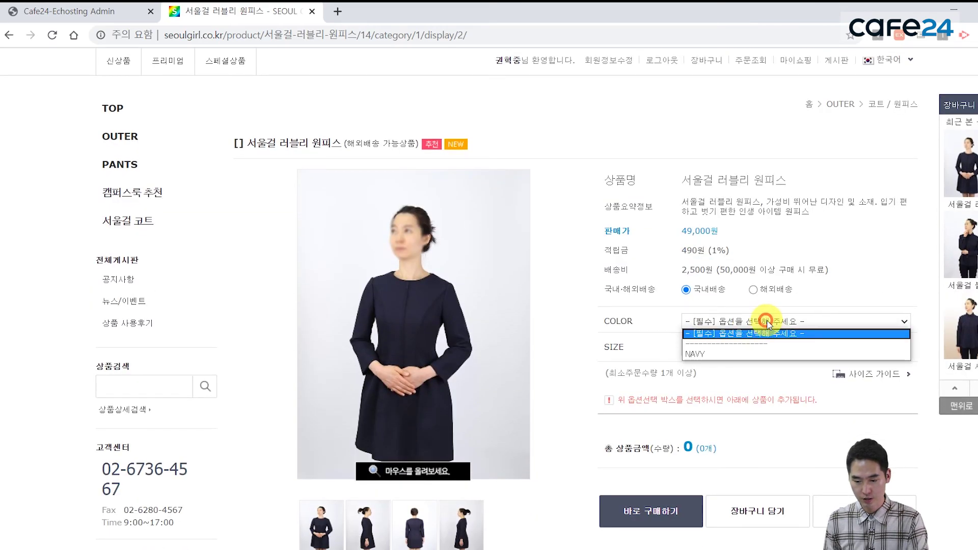
left_click(712, 352)
left_click(716, 349)
left_click(705, 391)
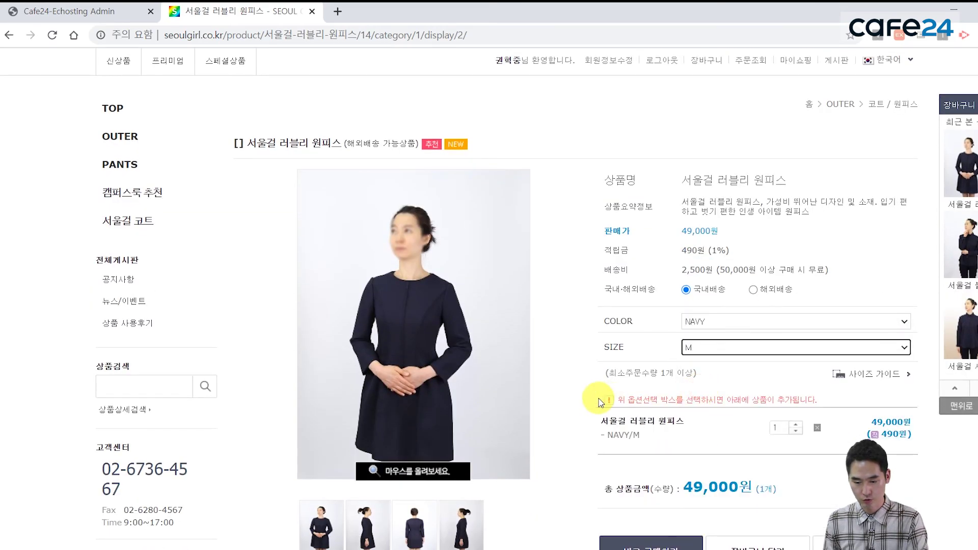
scroll(585, 392, "down", 2)
left_click(643, 464)
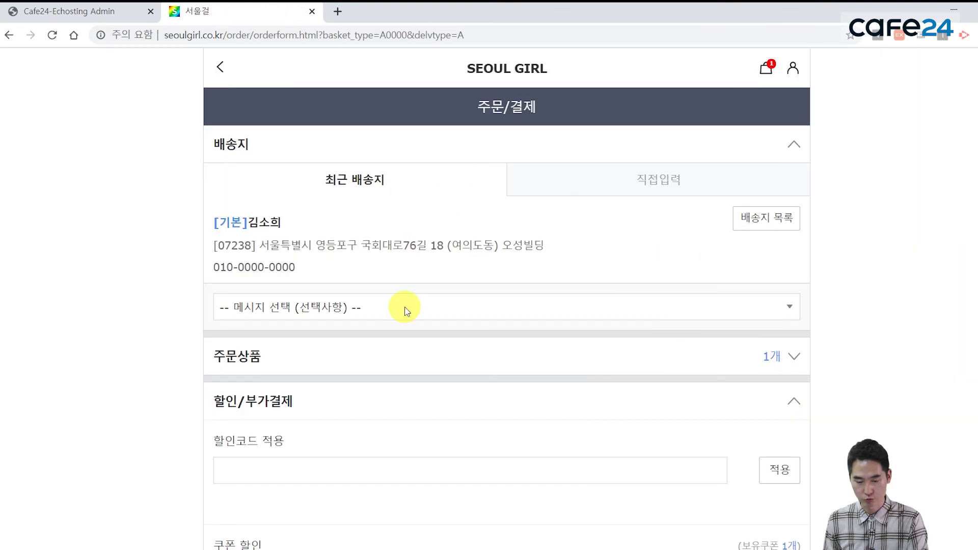
- Apply the discount code sg to the order
scroll(514, 253, "down", 5)
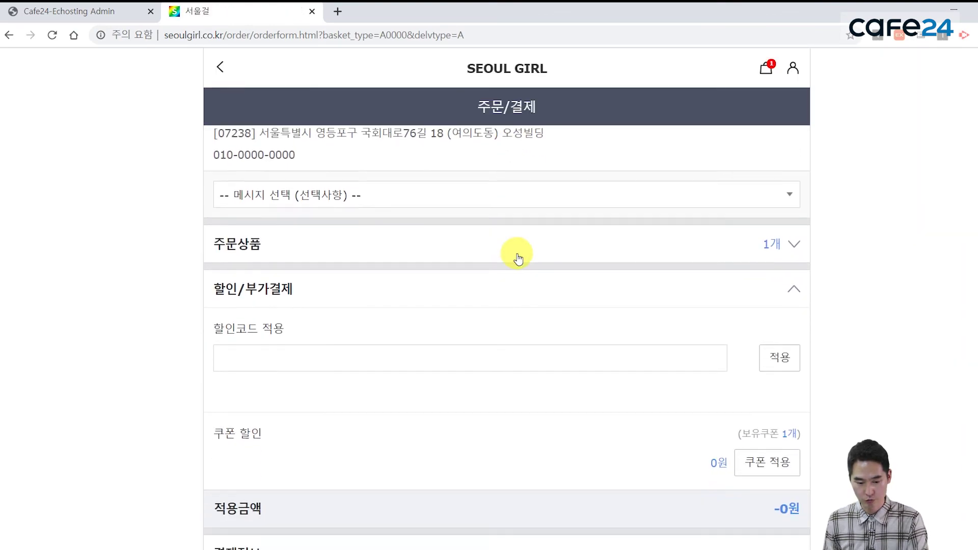
left_click(240, 217)
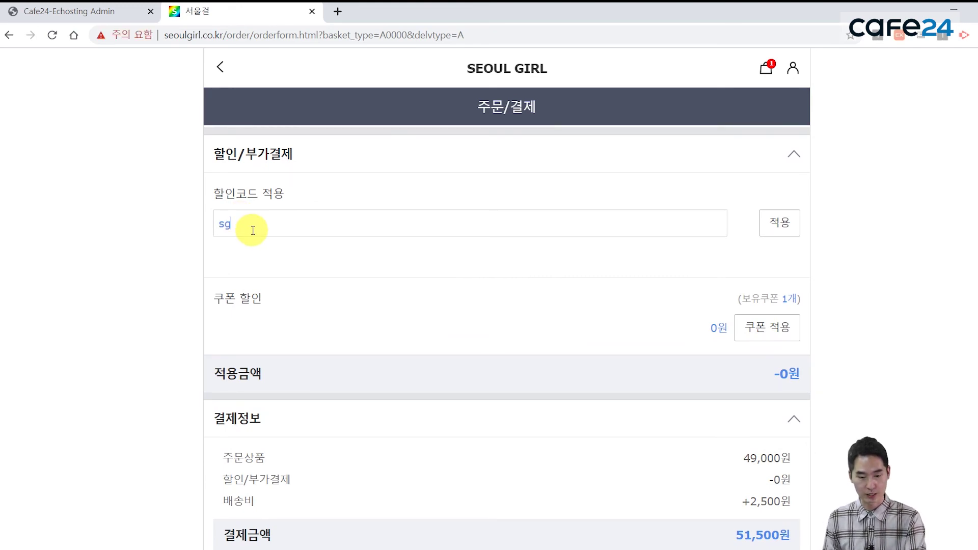
type("sg")
left_click(780, 222)
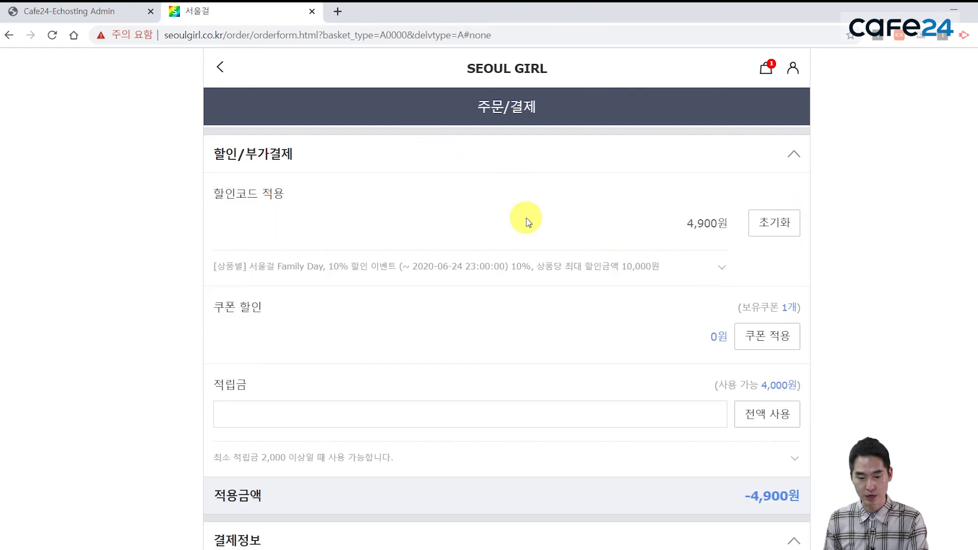
- Examine the discount amount, payment breakdown and payment total with code sg applied
scroll(569, 261, "up", 2)
scroll(570, 261, "down", 3)
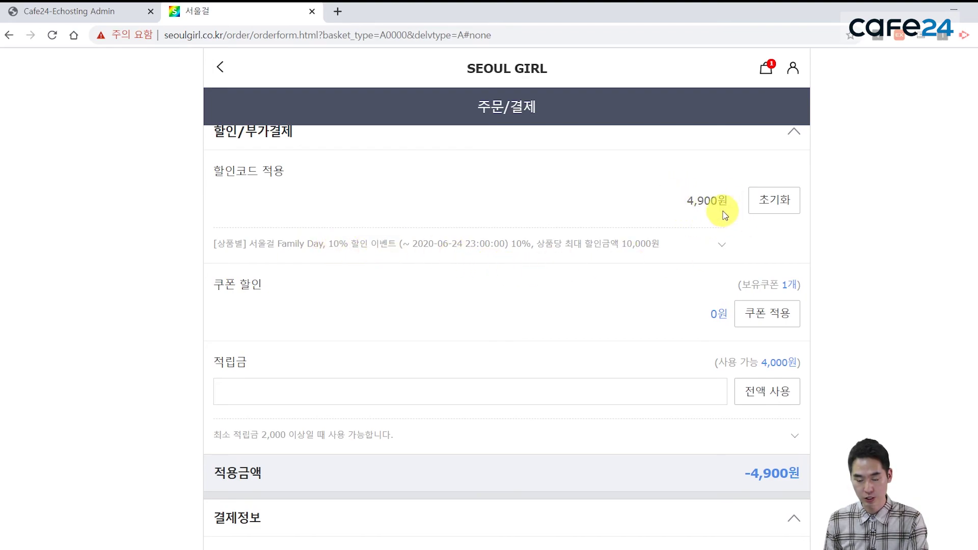
scroll(699, 212, "down", 5)
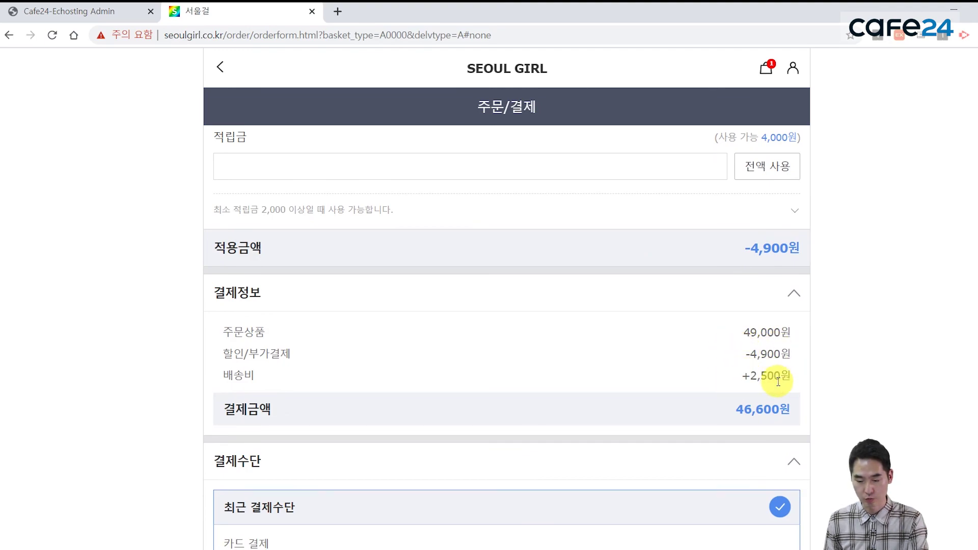
scroll(714, 451, "down", 1)
scroll(714, 451, "down", 2)
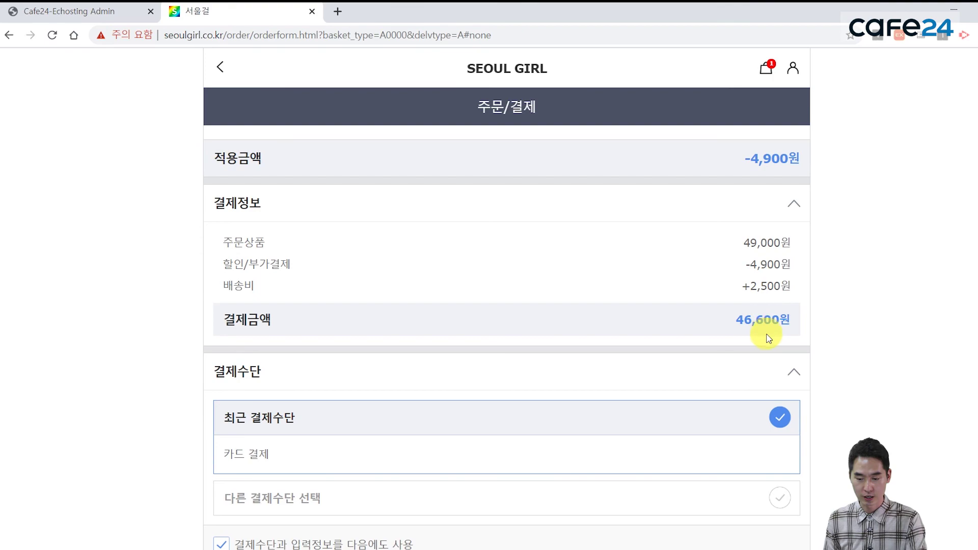
scroll(762, 334, "up", 5)
scroll(762, 360, "up", 5)
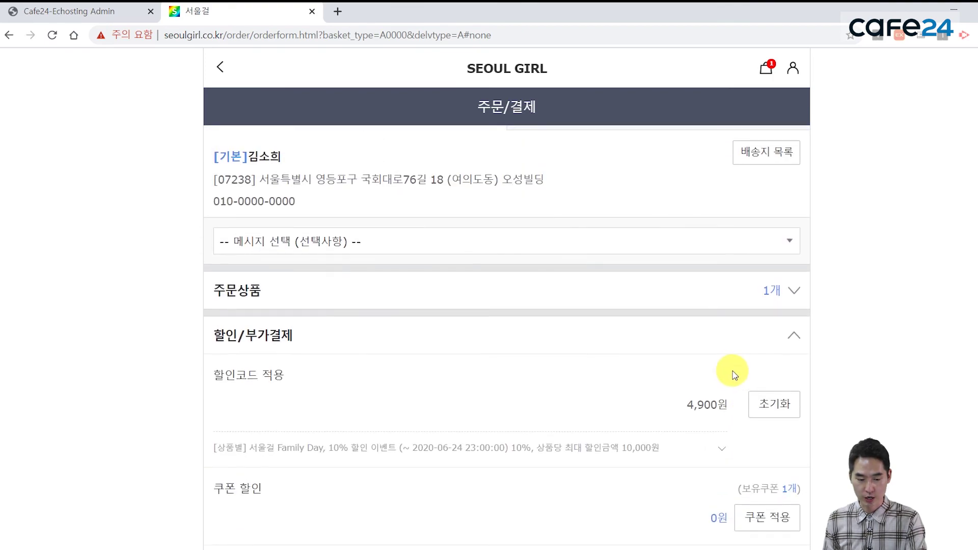
scroll(244, 356, "down", 2)
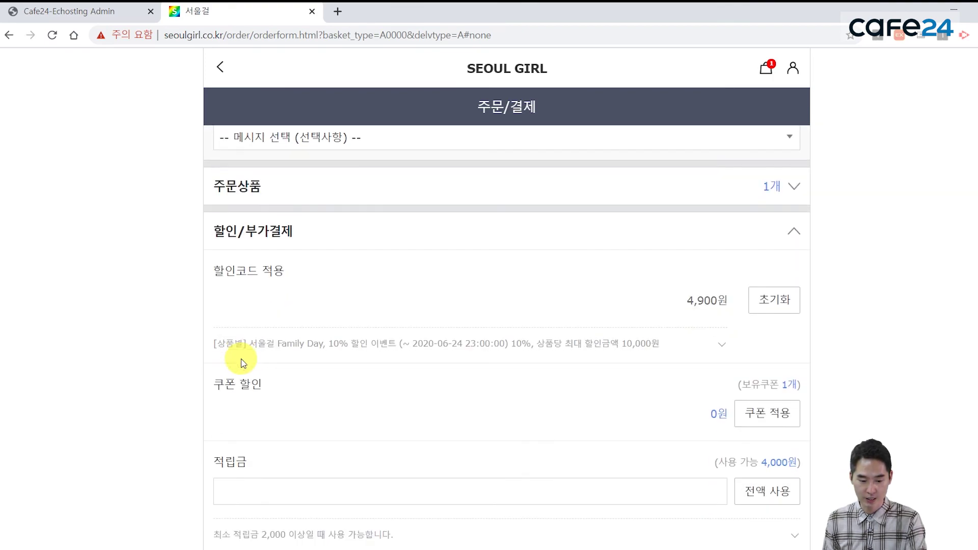